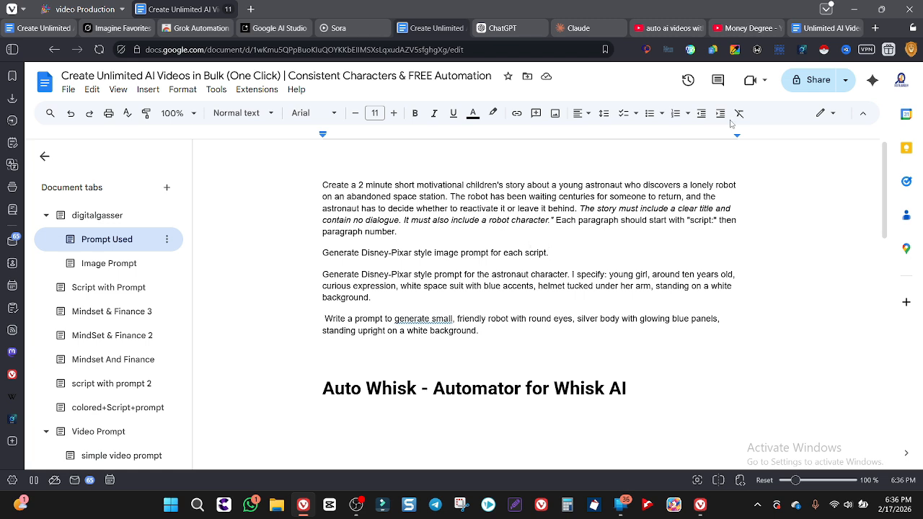
Review the saved video, story and image prompts in the Prompt Used tab of the "Unlimited AI Videos in Bulk | 100% FREE Text-to-Video" document
left_click(826, 31)
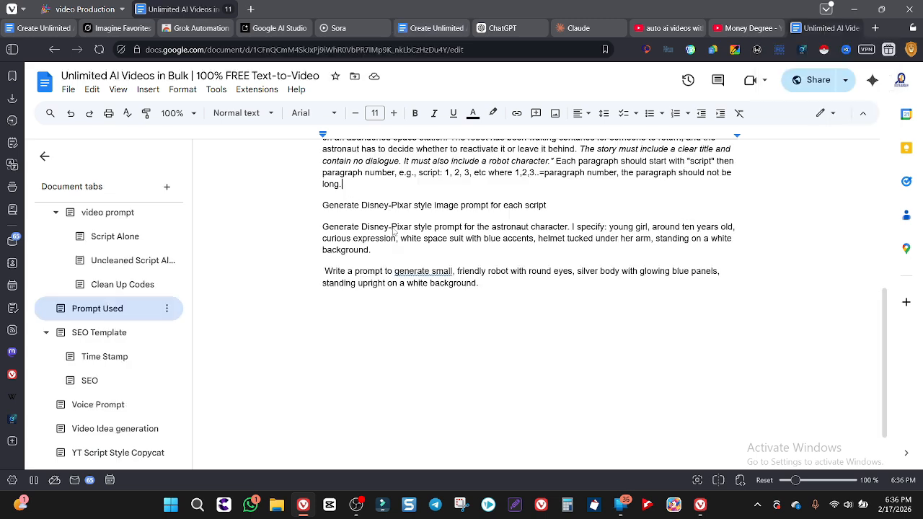
scroll(369, 277, "up", 5)
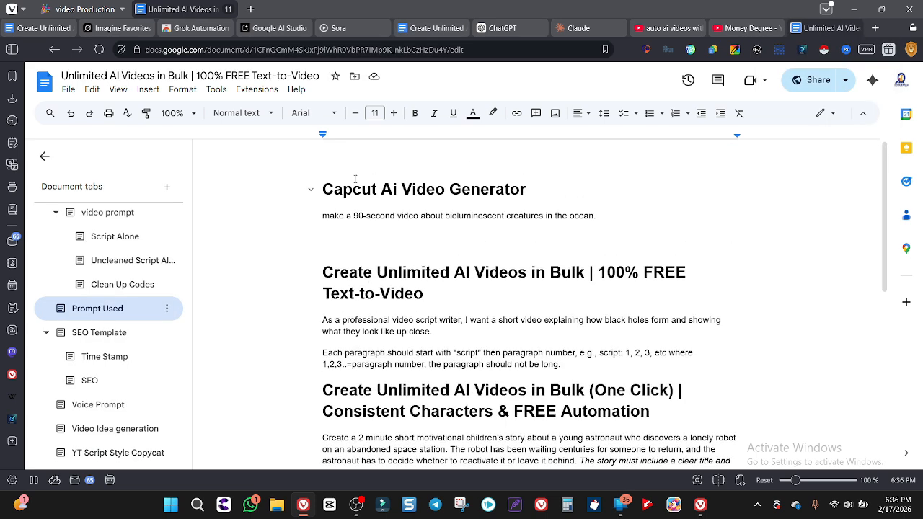
scroll(393, 270, "down", 1)
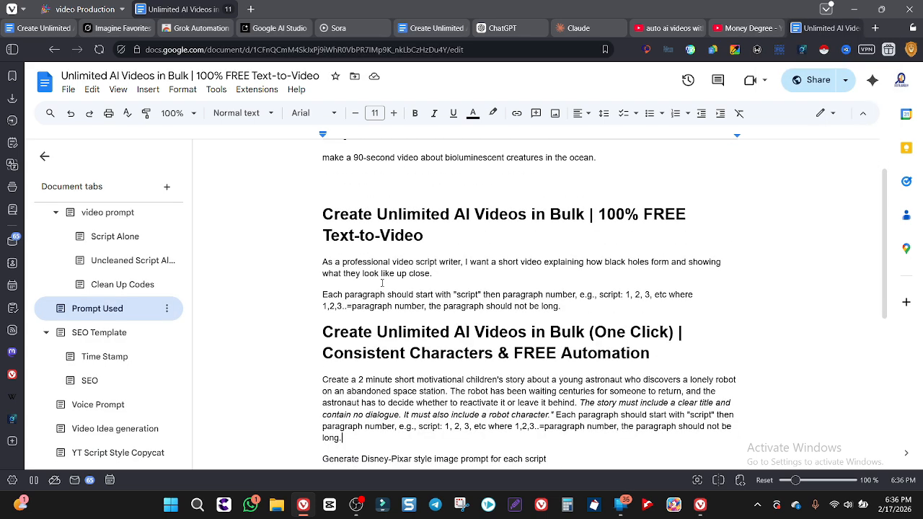
scroll(351, 300, "down", 2)
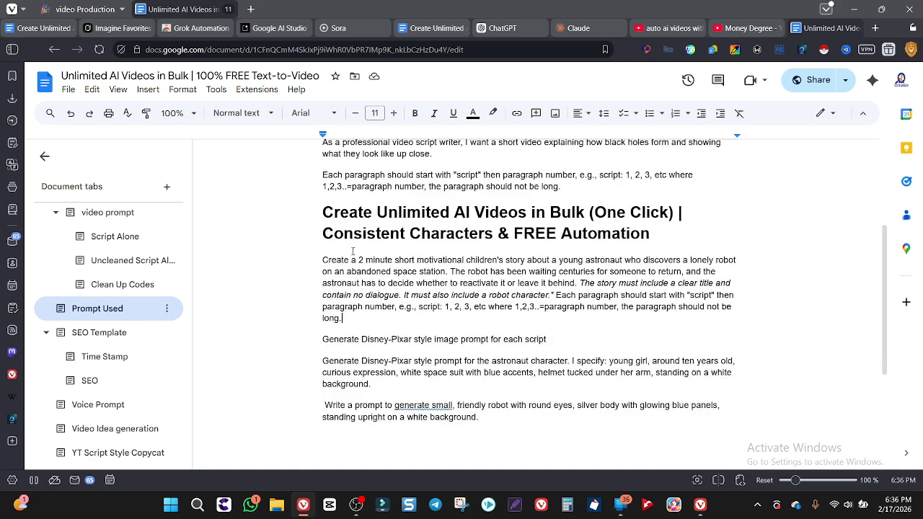
scroll(397, 233, "down", 2)
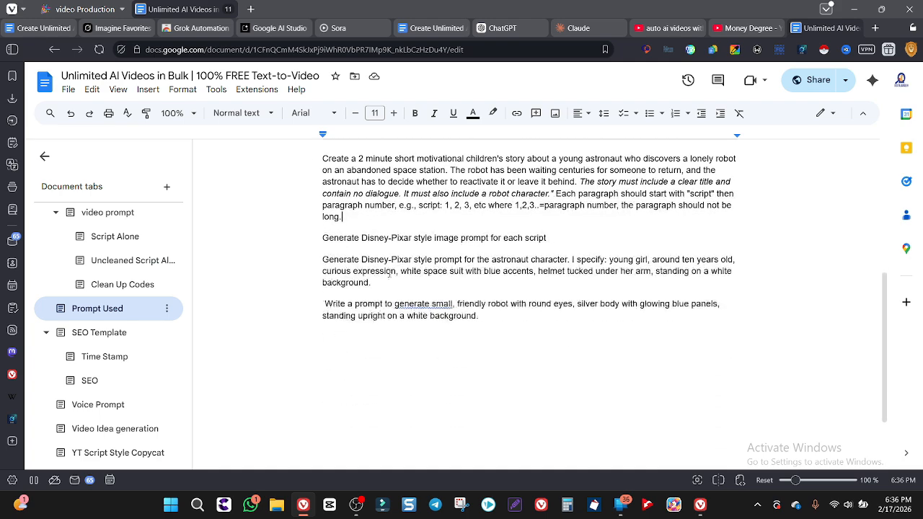
scroll(387, 290, "up", 5)
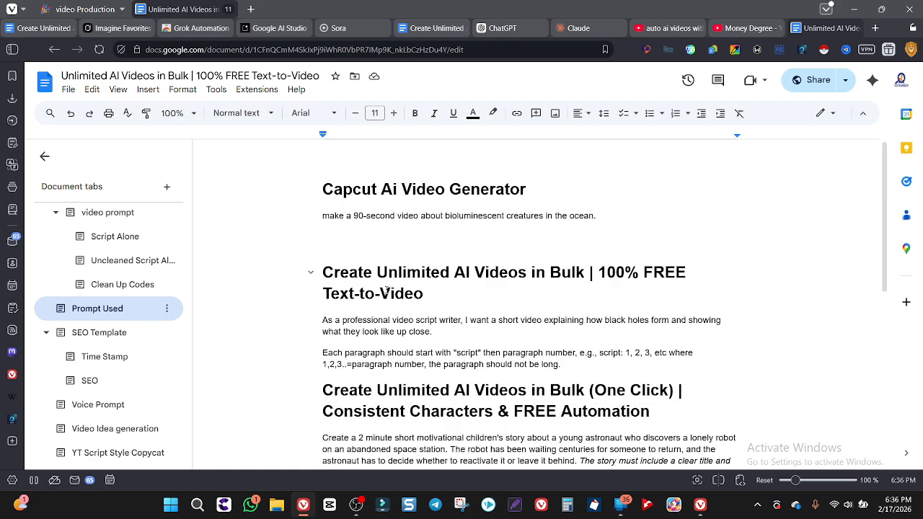
scroll(386, 290, "down", 5)
scroll(387, 290, "up", 5)
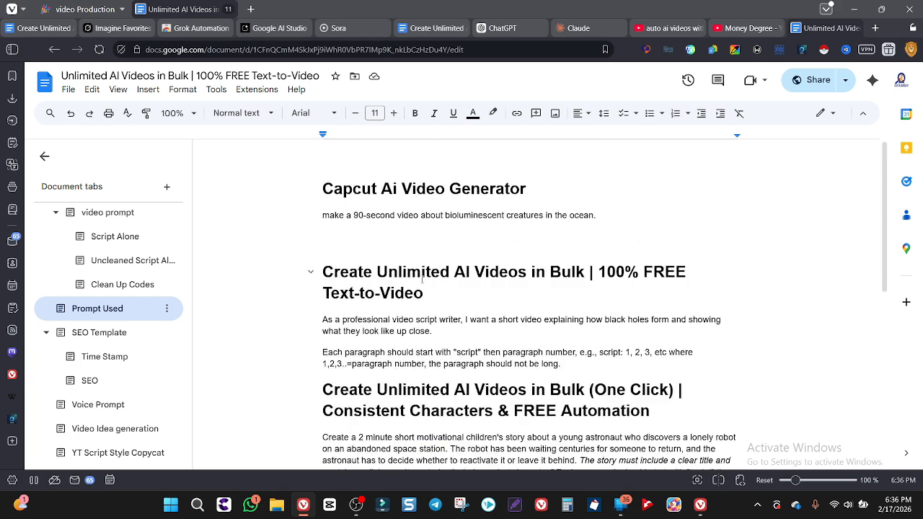
scroll(387, 290, "down", 4)
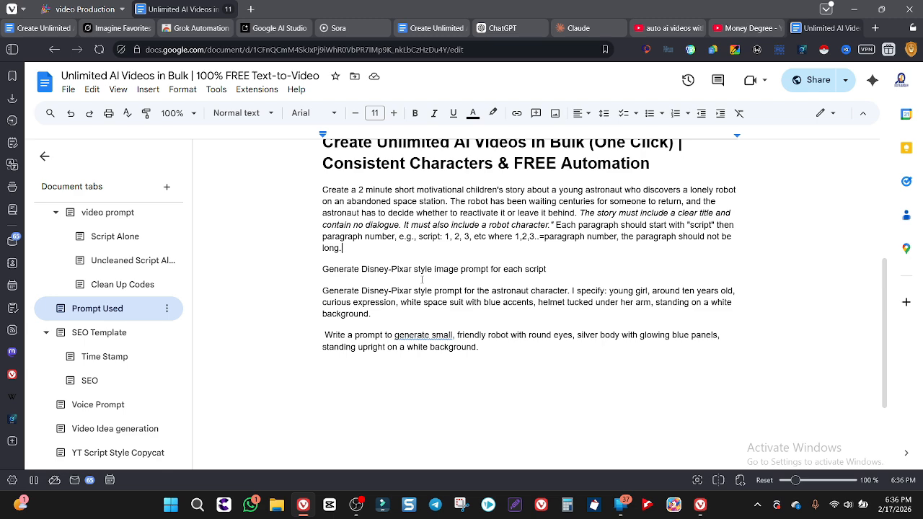
scroll(211, 184, "up", 4)
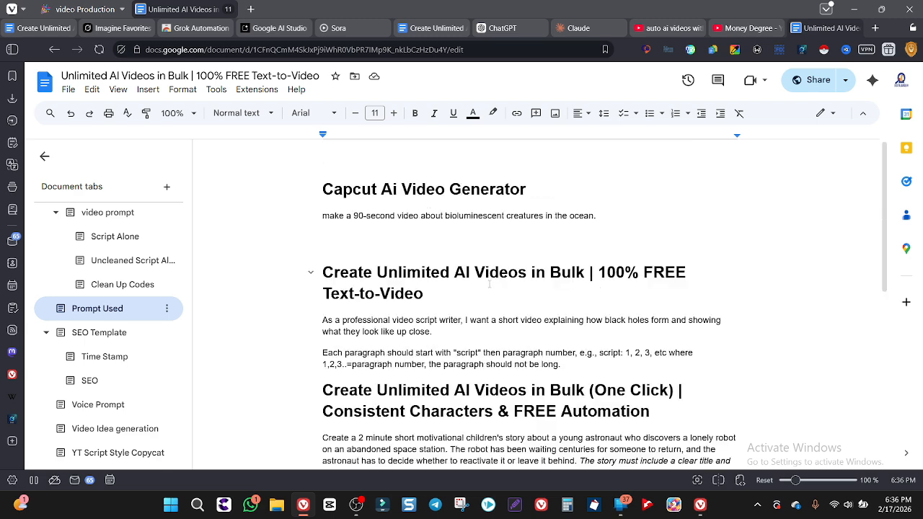
Copy the 2-minute astronaut and robot story prompt from the "Create Unlimited AI Videos in Bulk (One Click)" document and submit it to ChatGPT
left_click(433, 30)
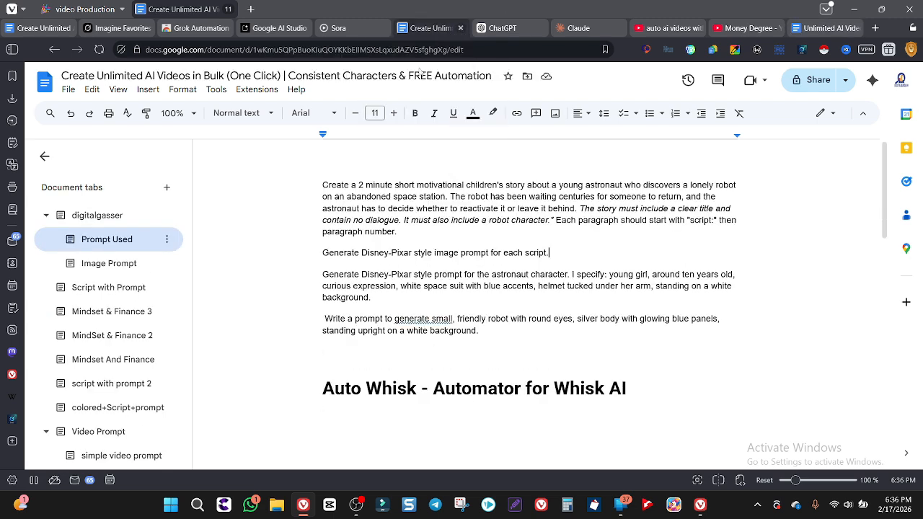
left_click_drag(324, 183, 403, 232)
key("ctrl+c")
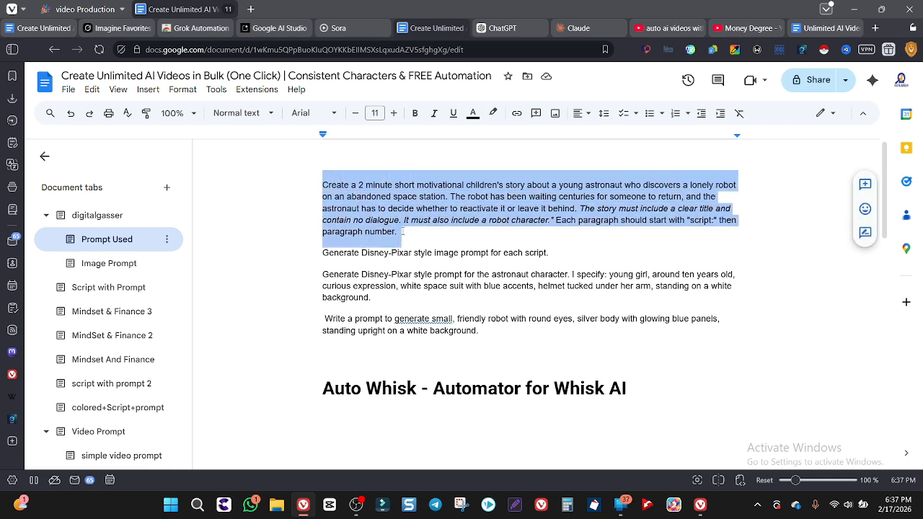
left_click(505, 30)
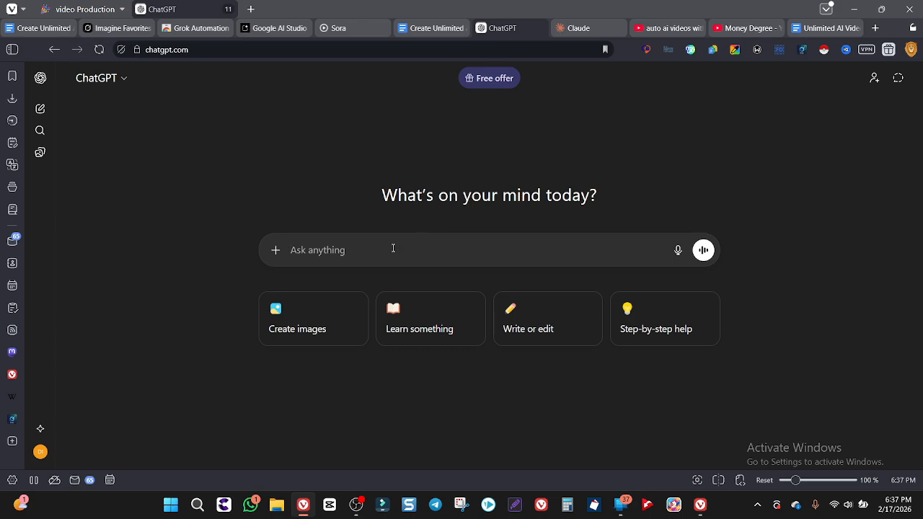
key("ctrl+v")
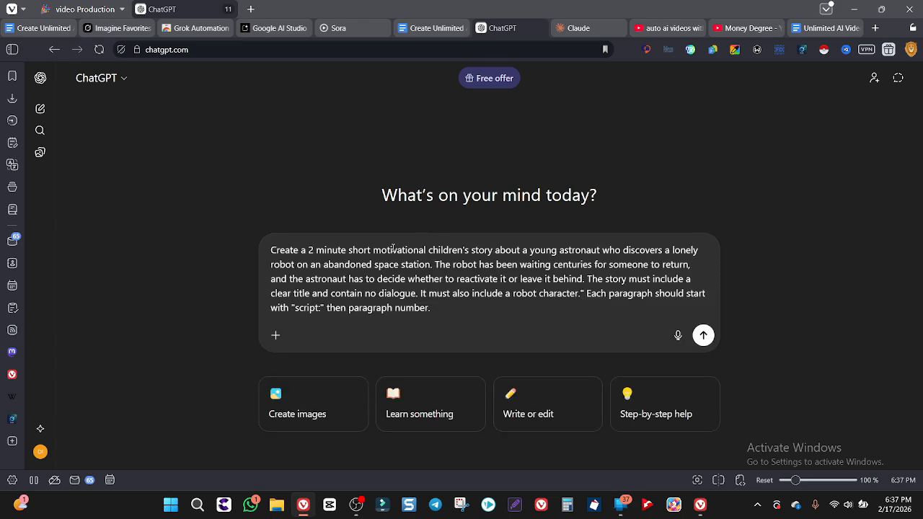
key("Return")
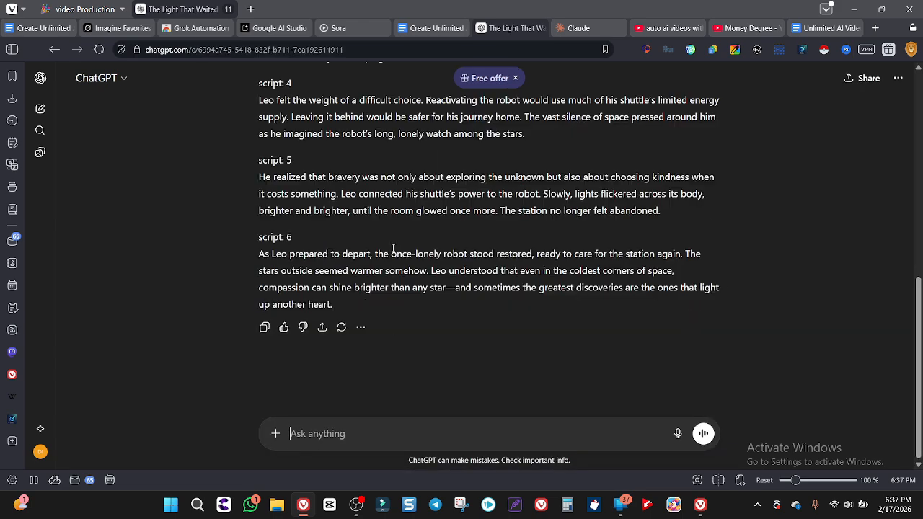
Copy the story script generated by ChatGPT and return to the Google Docs document to find its Script Alone and Script With Prompts tabs
scroll(393, 247, "up", 1)
scroll(389, 248, "down", 1)
left_click(264, 327)
left_click(425, 32)
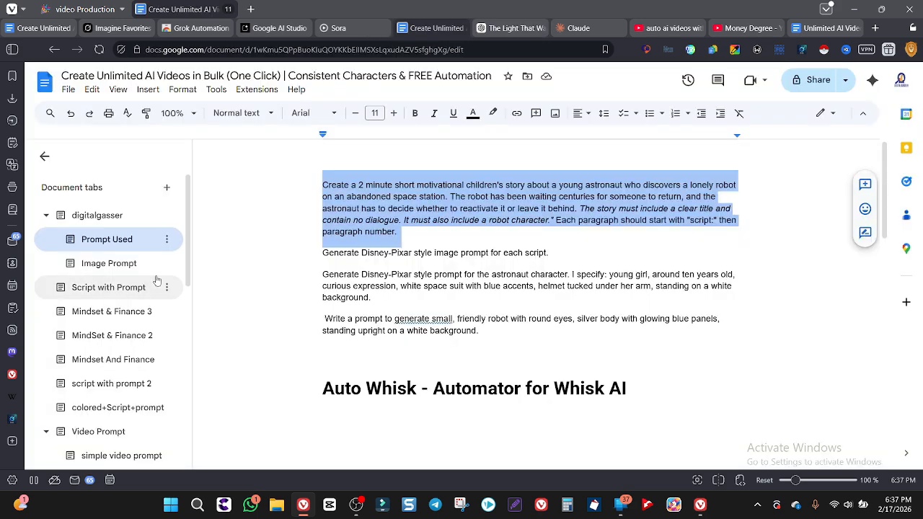
scroll(145, 384, "down", 3)
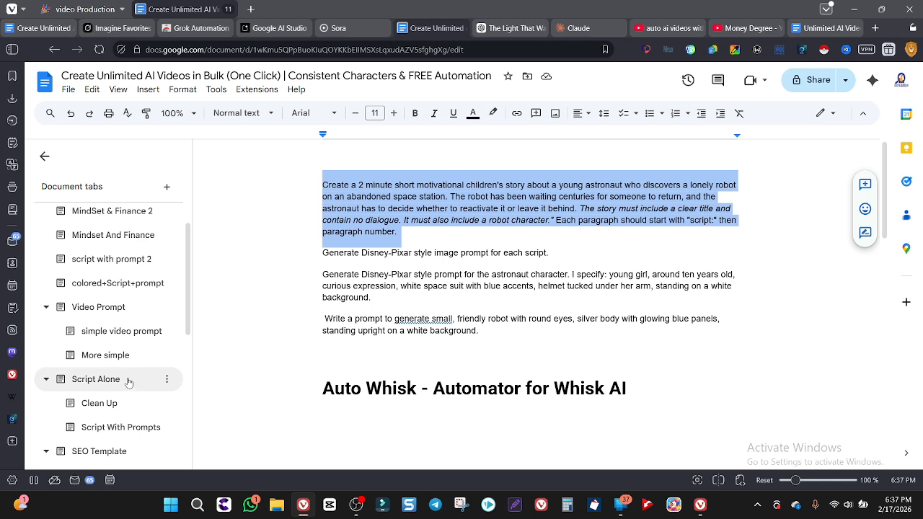
left_click(116, 427)
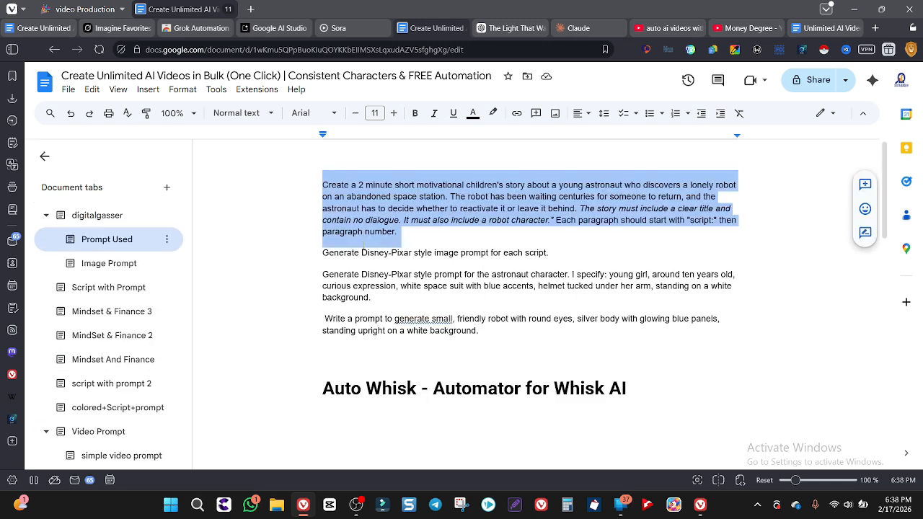
Submit the document's line "Generate Disney-Pixar style image prompt for each script." to ChatGPT and copy the generated image prompts
triple_click(362, 253)
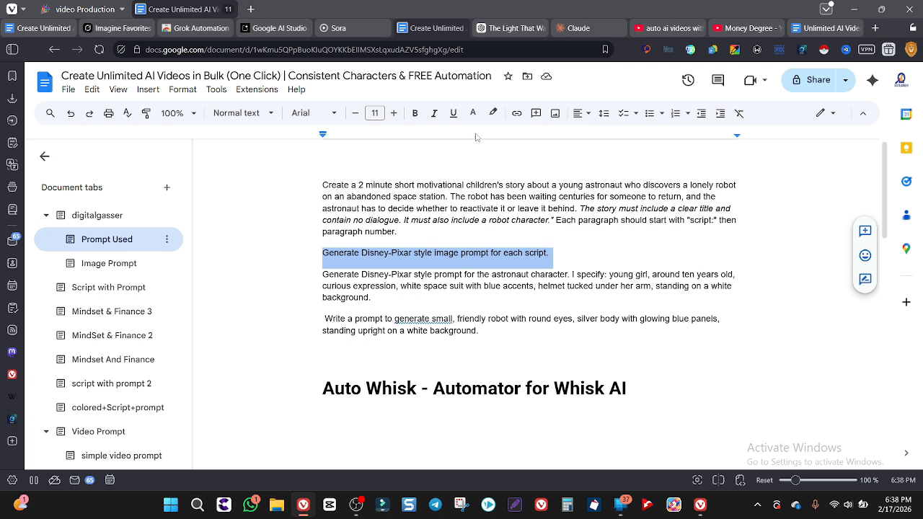
left_click(508, 28)
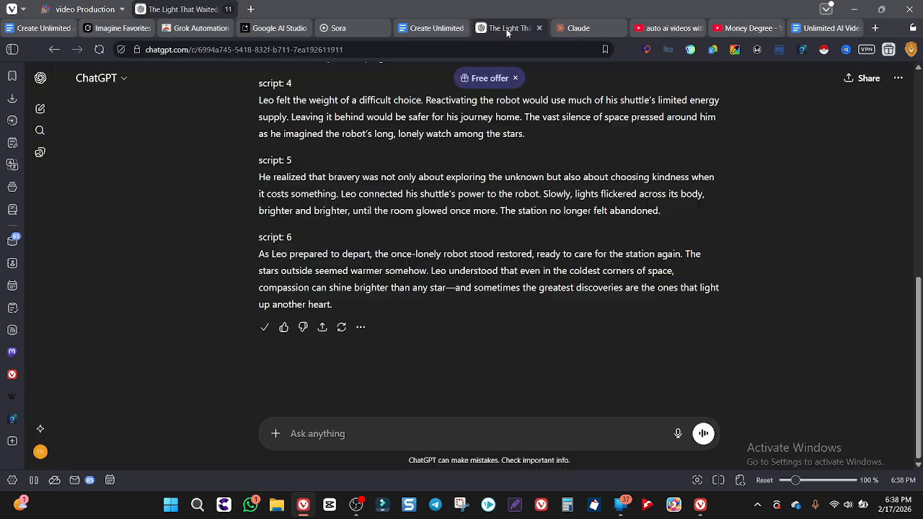
left_click(348, 433)
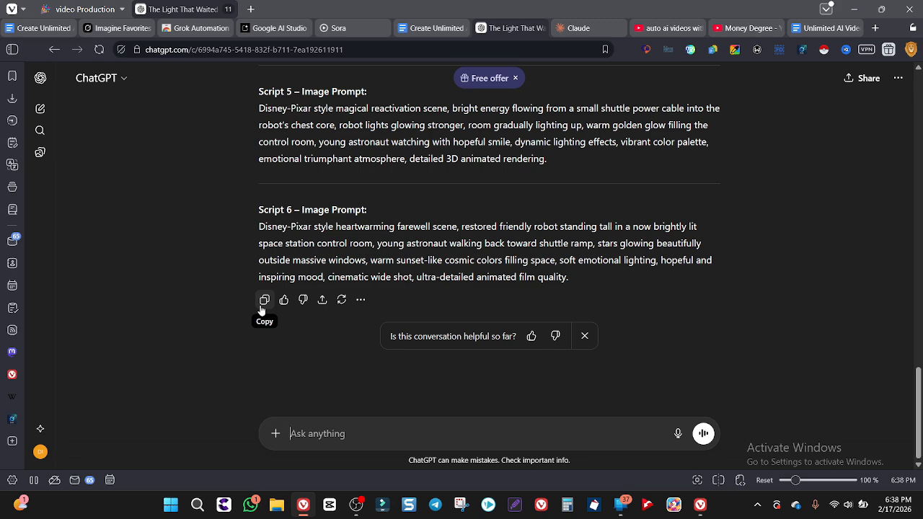
left_click(264, 300)
Switch back to Google Docs and copy the expression ^[Ss]cript(?:\s*\d+|\s*:\s*\d+|\s*\d+\s*:)\s* from the Clean Up tab
left_click(432, 28)
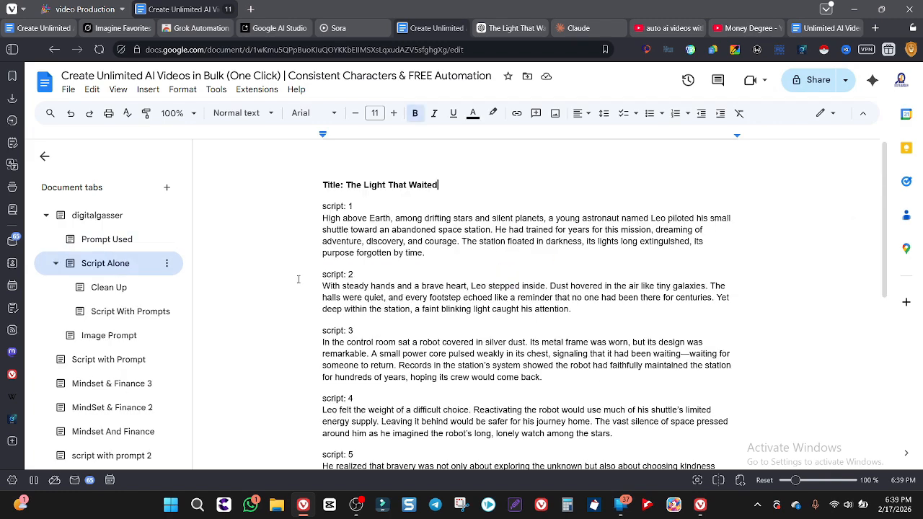
scroll(298, 280, "down", 1)
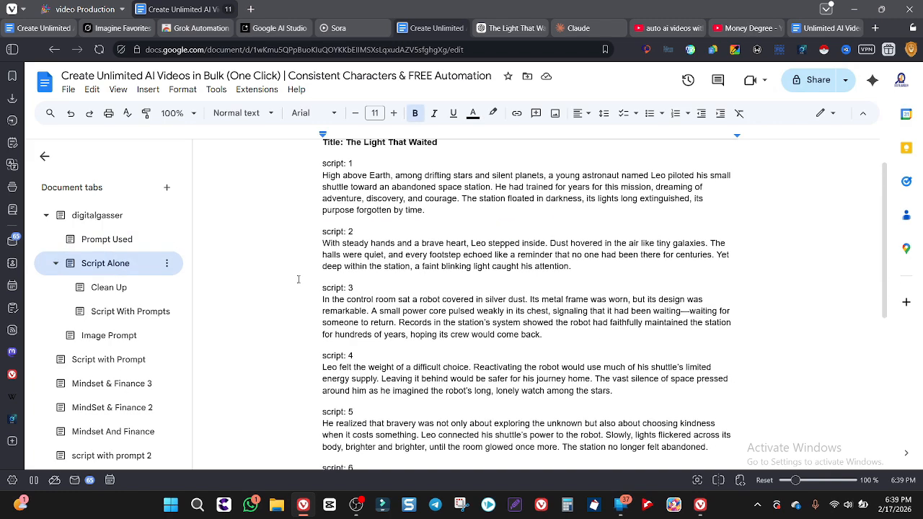
left_click(118, 293)
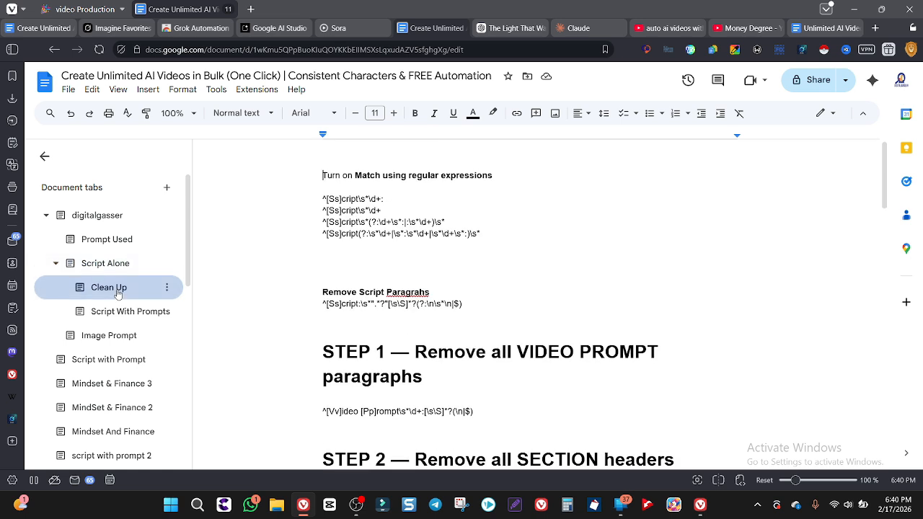
left_click(364, 234)
triple_click(365, 234)
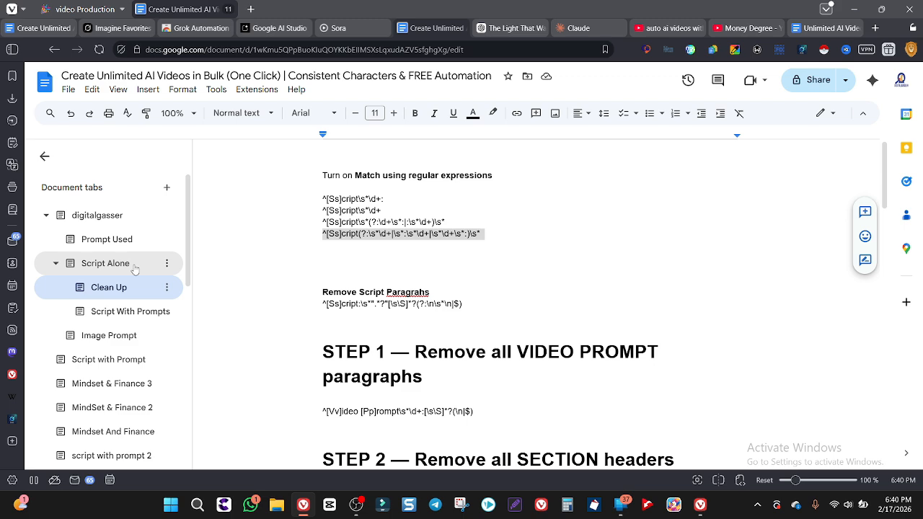
Set up Find and replace for the Script Alone tab with the copied expression, searching only the current tab and using regular expressions
left_click(106, 264)
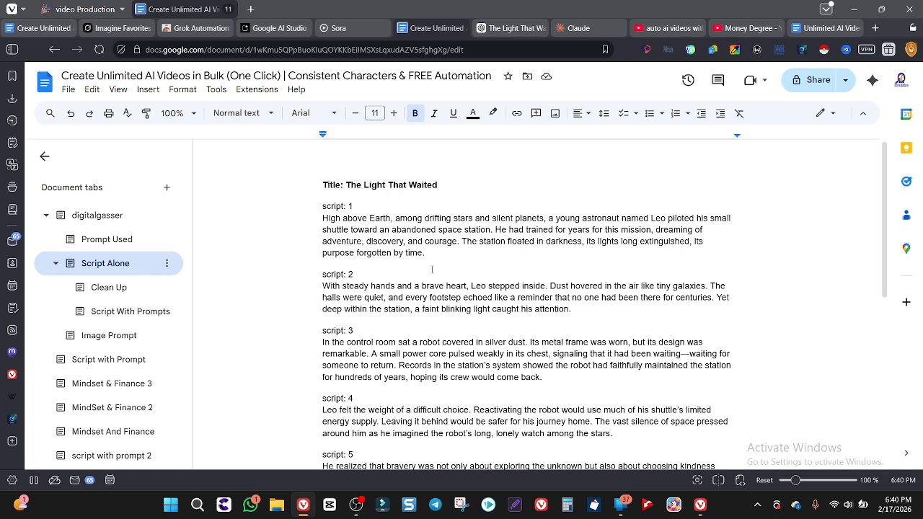
key("ctrl+h")
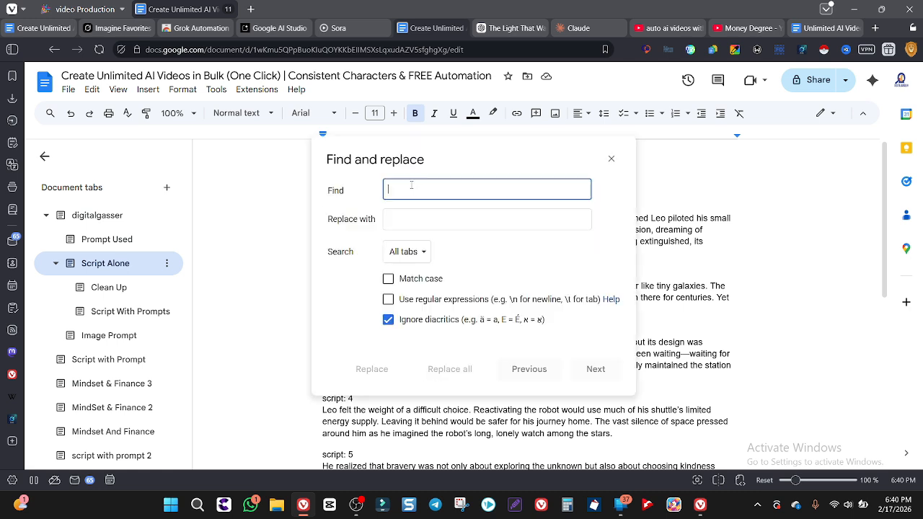
key("ctrl+v")
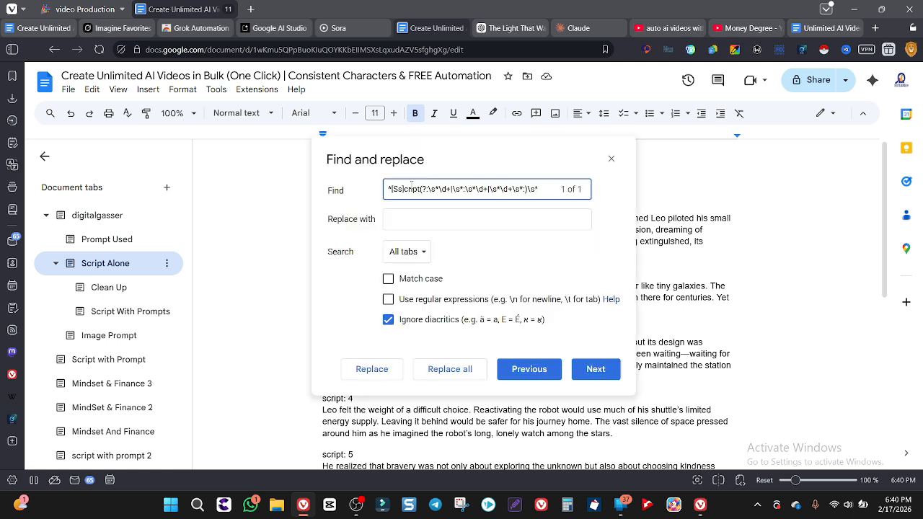
left_click(413, 252)
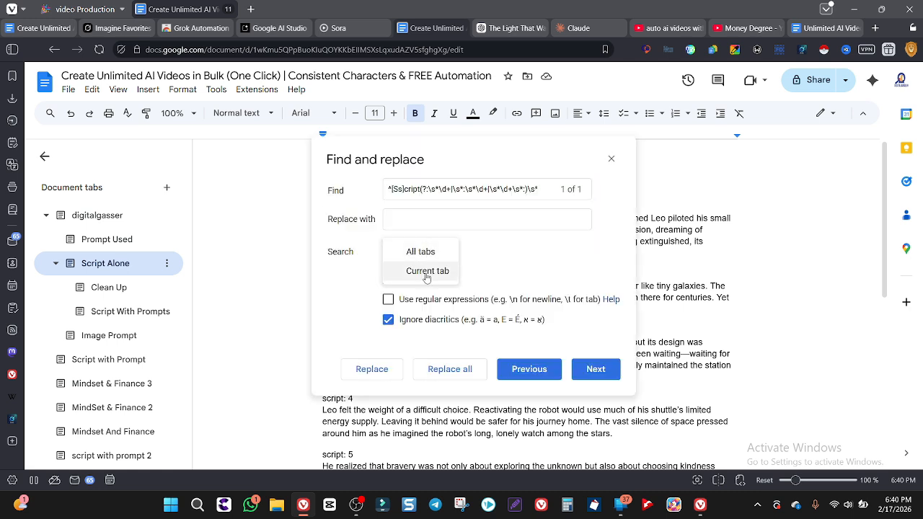
left_click(432, 273)
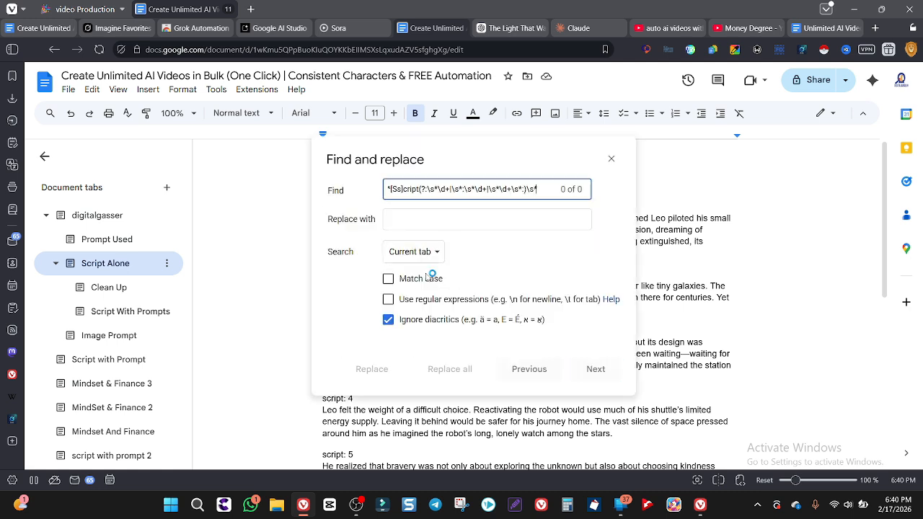
left_click(389, 300)
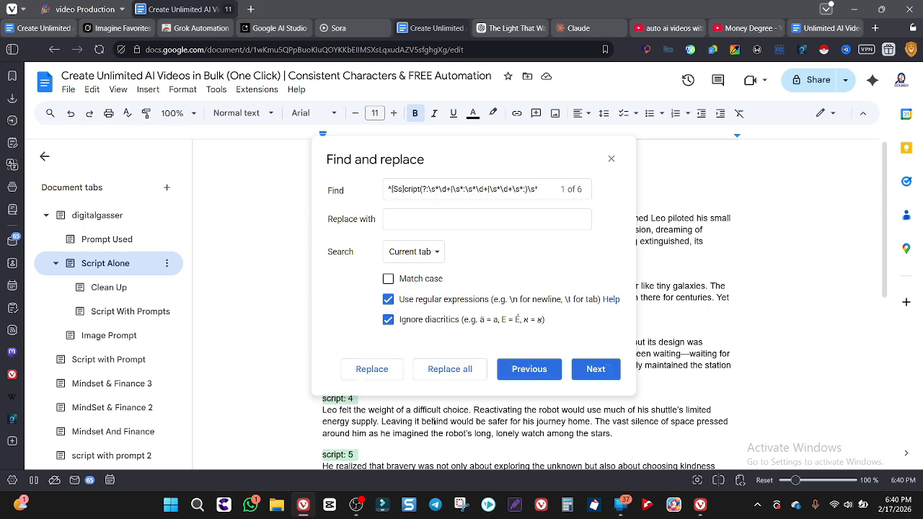
Check the highlighted script labels and replace them all with nothing to strip them from the story
scroll(423, 452, "down", 1)
scroll(424, 451, "up", 1)
scroll(374, 441, "down", 3)
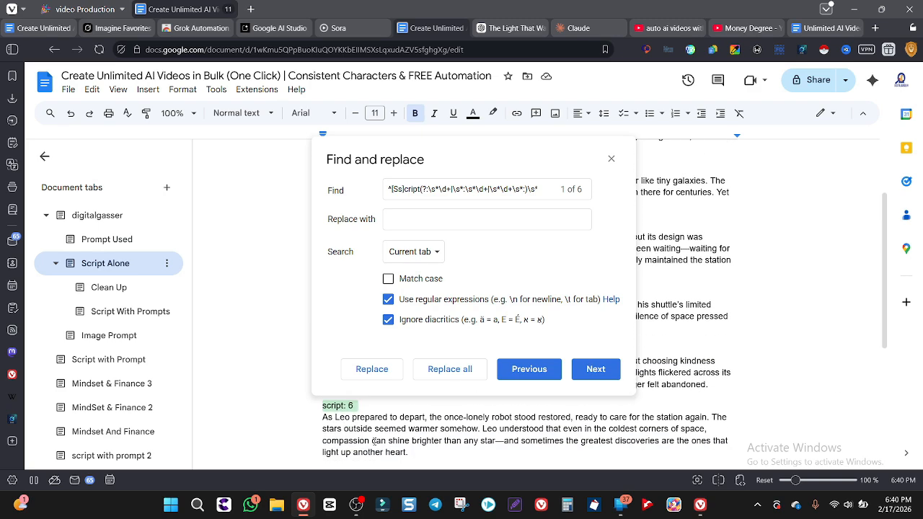
scroll(374, 442, "down", 2)
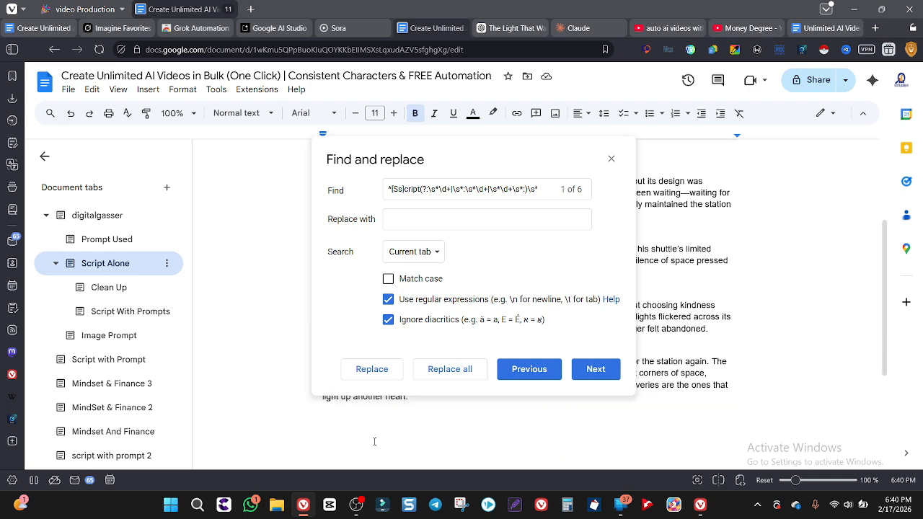
left_click(451, 369)
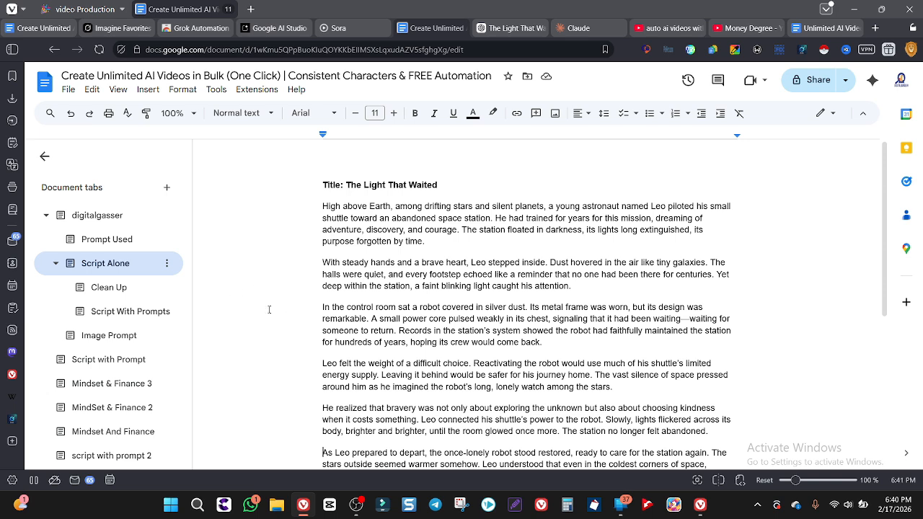
Open the Script With Prompts tab and look over the story version that has numbered script labels
left_click(154, 312)
key("ctrl+a")
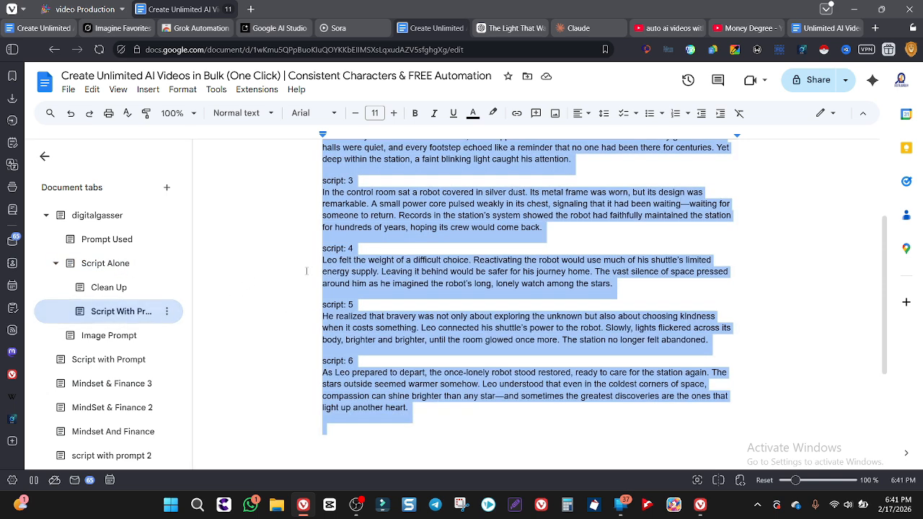
left_click(306, 271)
scroll(306, 271, "up", 3)
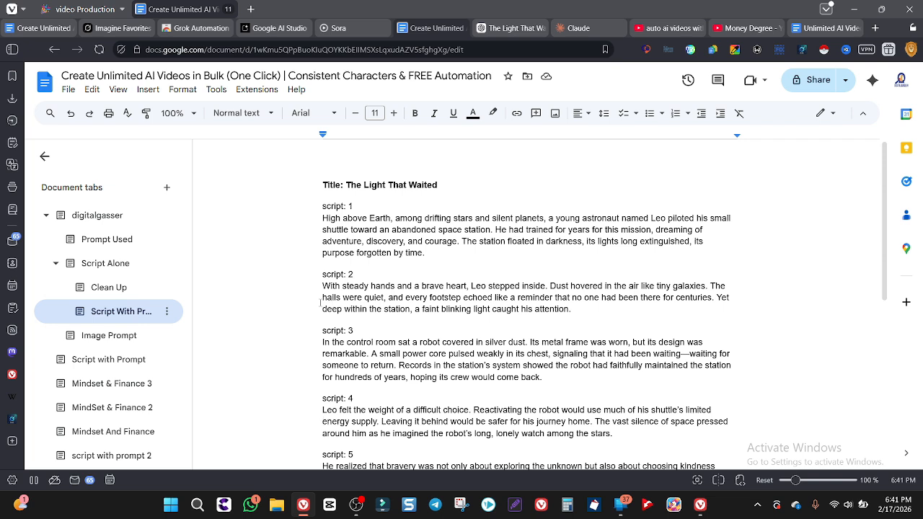
Open the Script Alone tab and select all the story paragraphs below the title
left_click(136, 268)
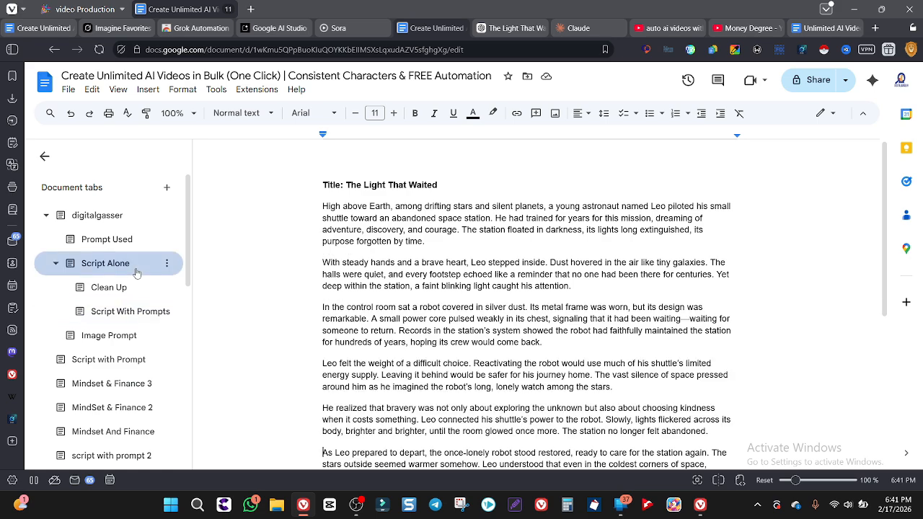
scroll(339, 245, "down", 1)
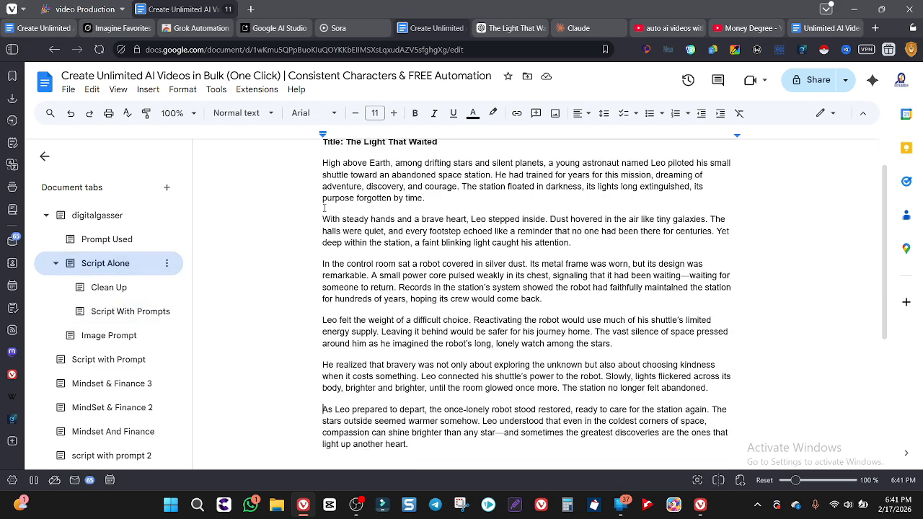
scroll(339, 243, "down", 1)
scroll(329, 228, "up", 1)
left_click_drag(323, 176, 433, 462)
scroll(453, 383, "down", 3)
scroll(453, 383, "up", 4)
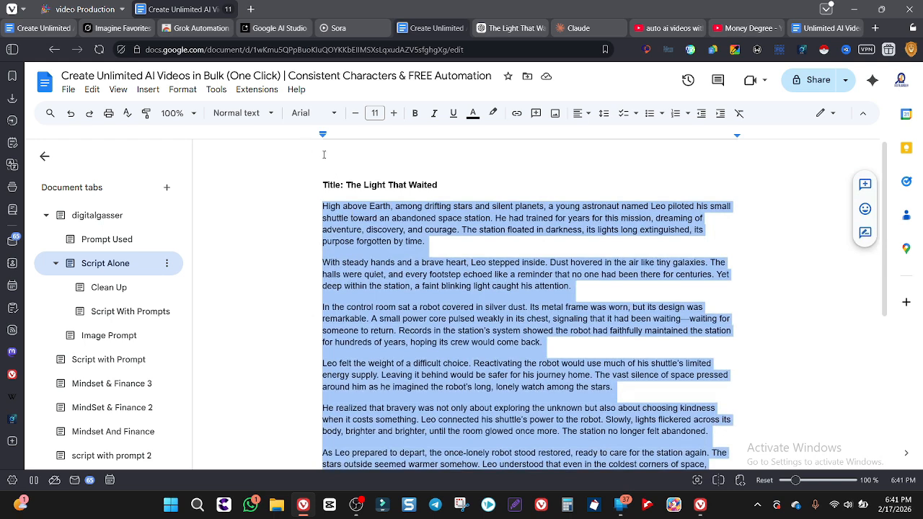
In Google AI Studio, choose single-speaker audio and replace the style instructions with the copied confident, cinematic male voice description
left_click(276, 28)
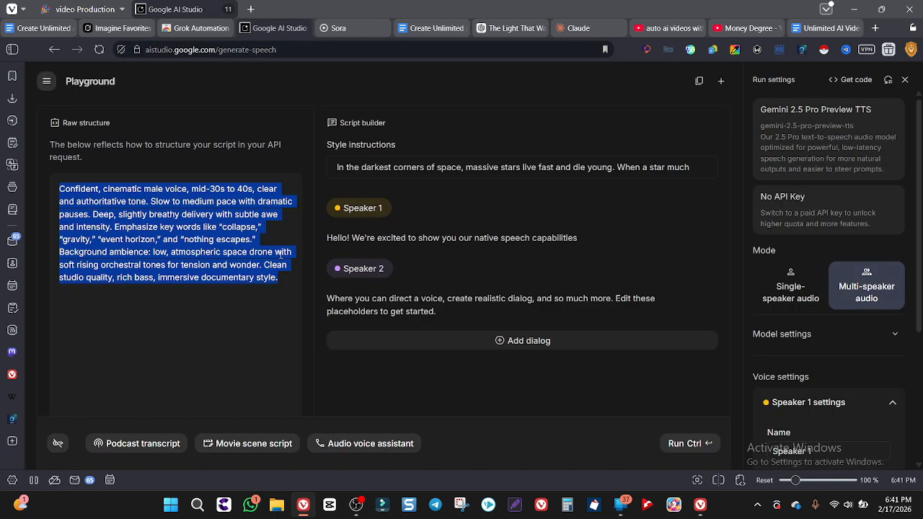
left_click(790, 288)
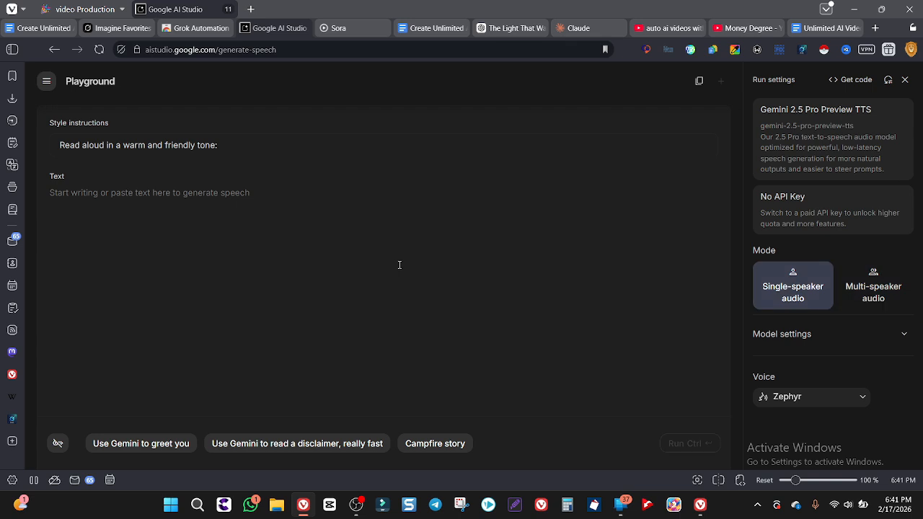
left_click(244, 147)
key("ctrl+a")
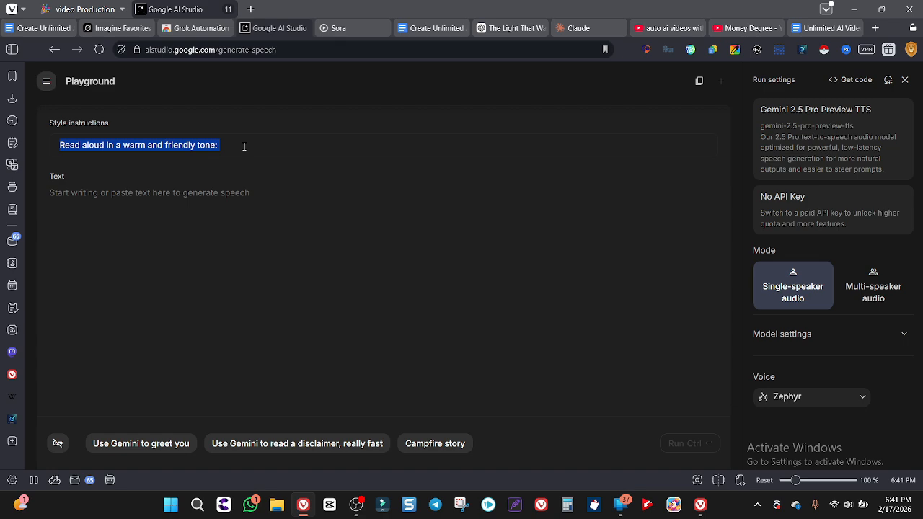
type("Confident, cinematic male voice, mid-30s to 40s, clear and authoritative tone. Slow to medium pace with dramatic pauses. Deep, slightly breathy delivery with subtle awe and intensity. Emphasize key words like \"collapse,\" \"gravity,\" \"event horizon,\" and \"nothing escapes.\" Background ambience: low, atmospheric space drone with soft rising orchestral tones for tension and wonder. Clean studio quality, rich bass, immersive documentary style.")
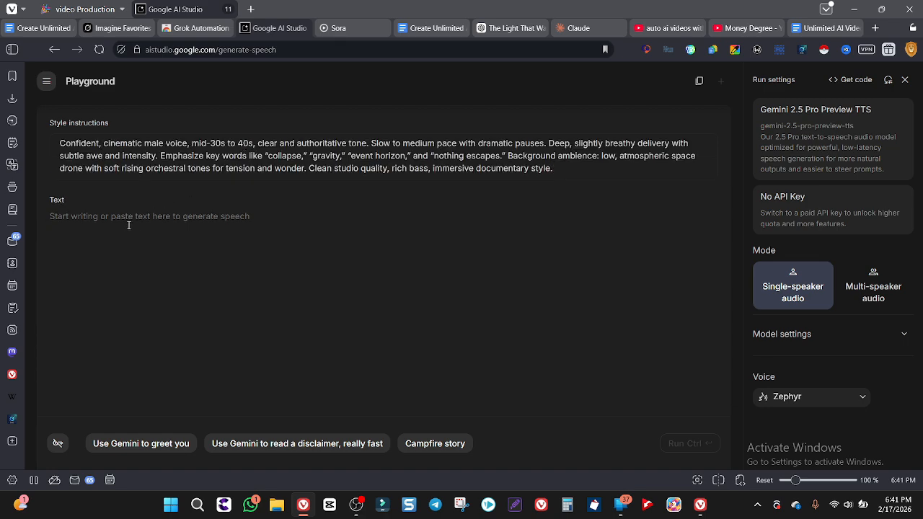
Copy the selected story from Google Docs into the AI Studio speech text and generate it with the Puck voice
left_click(129, 224)
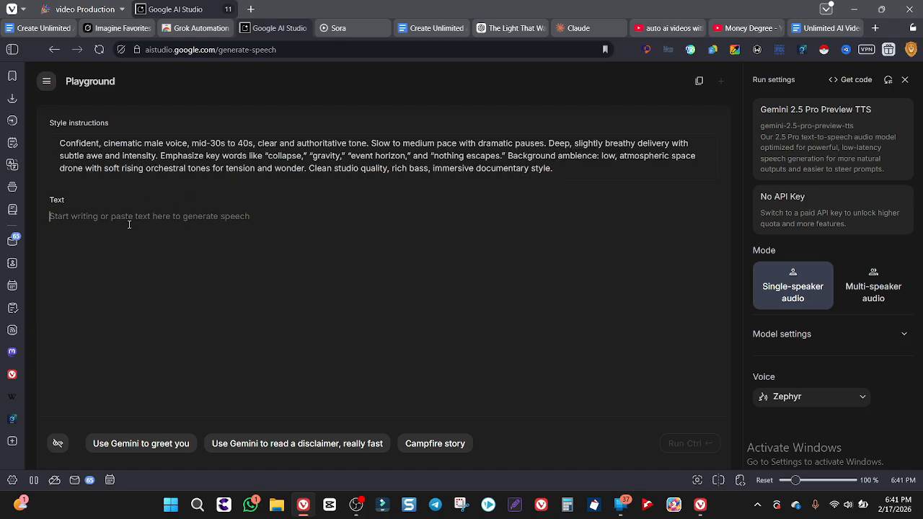
left_click(425, 29)
key("ctrl+c")
left_click(279, 28)
key("ctrl+v")
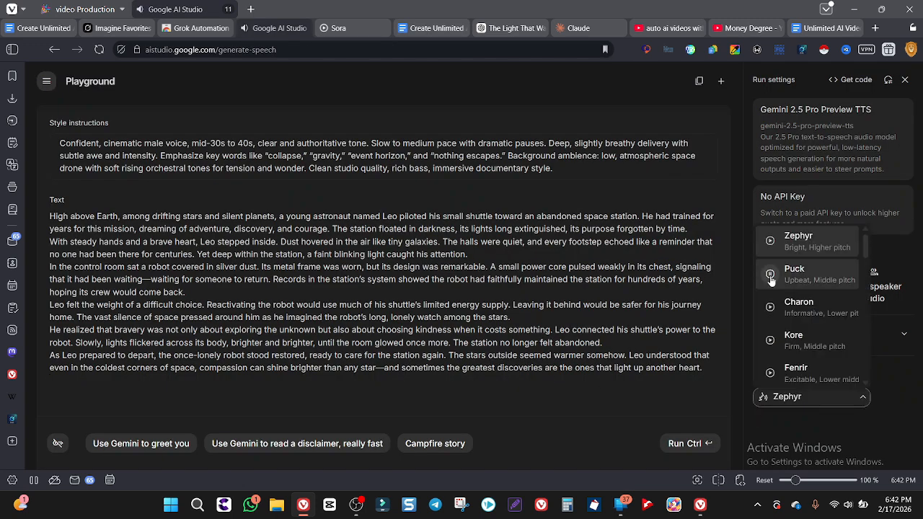
left_click(812, 275)
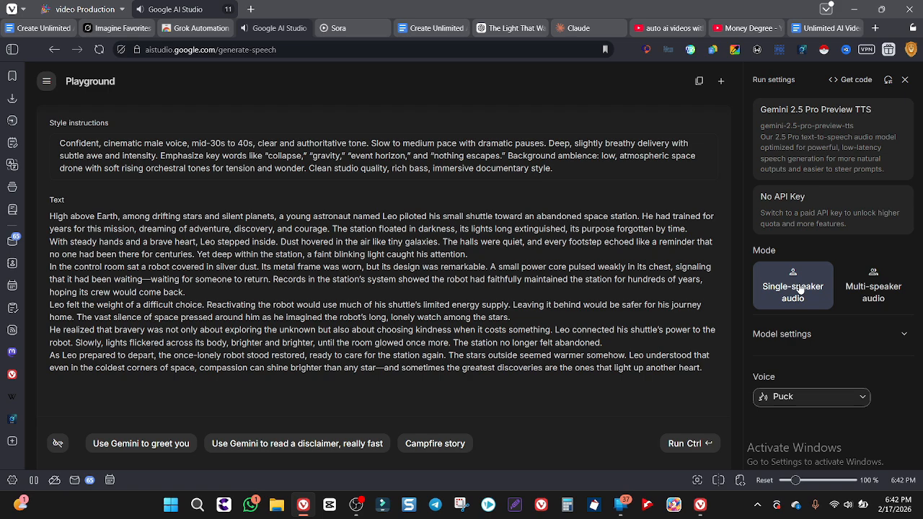
left_click(683, 443)
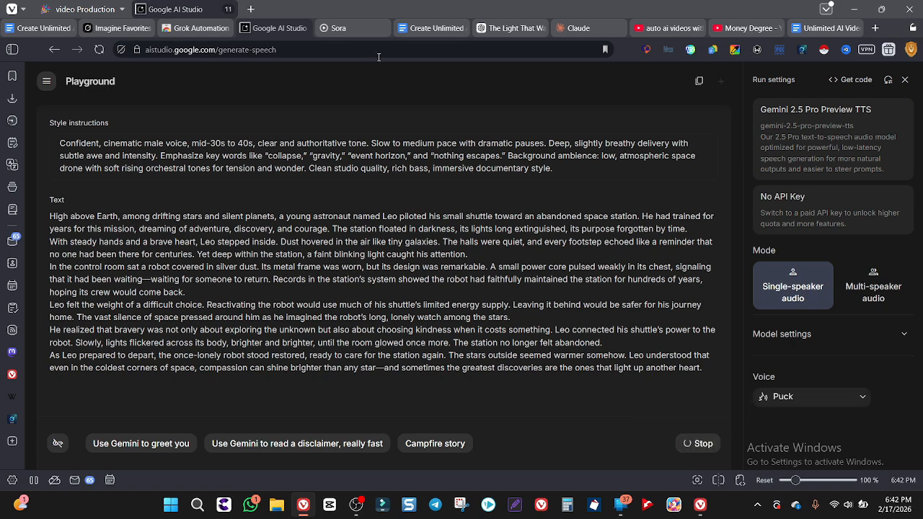
Copy the astronaut character request from the Prompt Used tab in Google Docs and submit it to ChatGPT
left_click(425, 28)
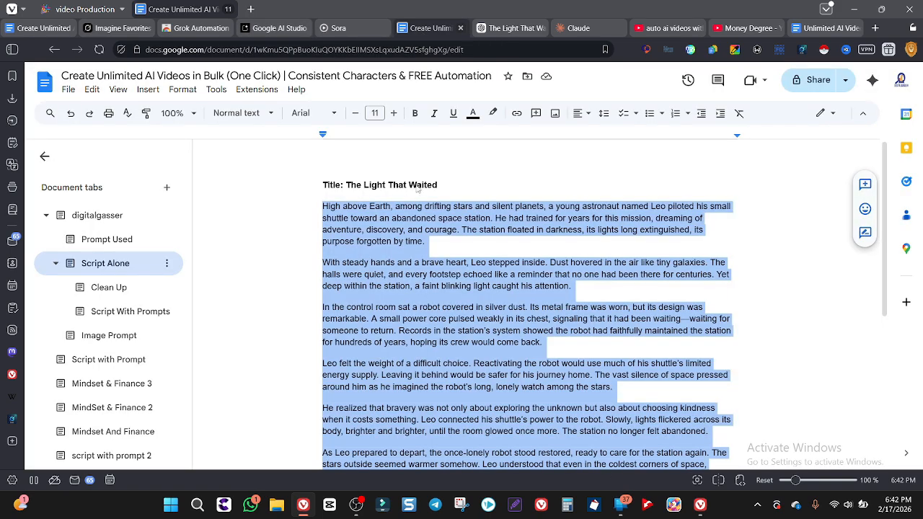
scroll(418, 216, "down", 3)
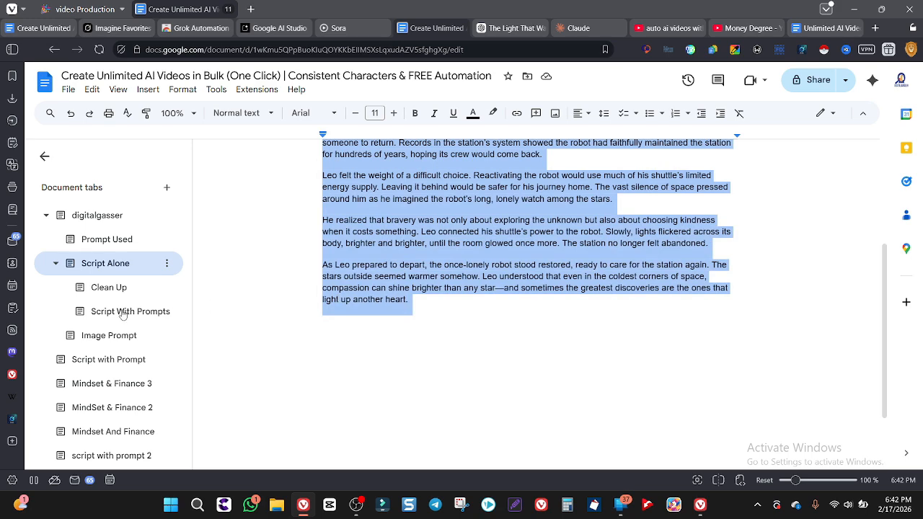
left_click(122, 240)
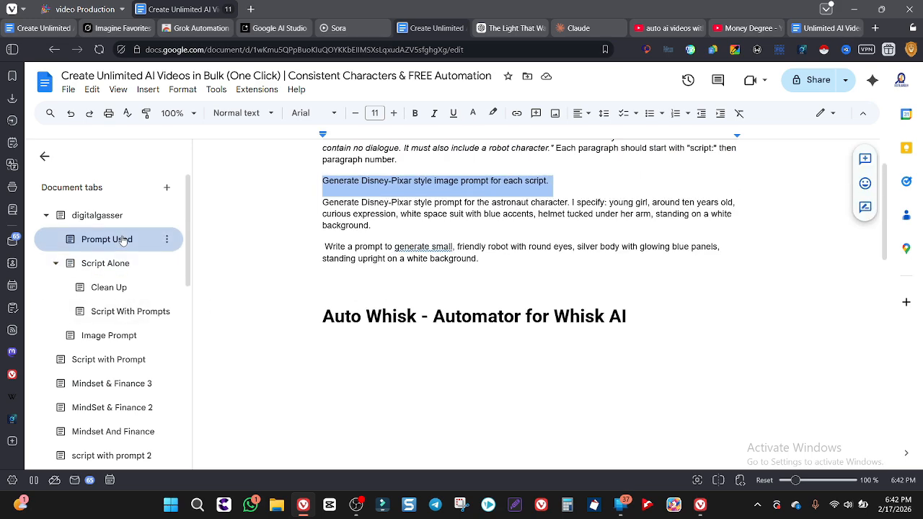
triple_click(364, 212)
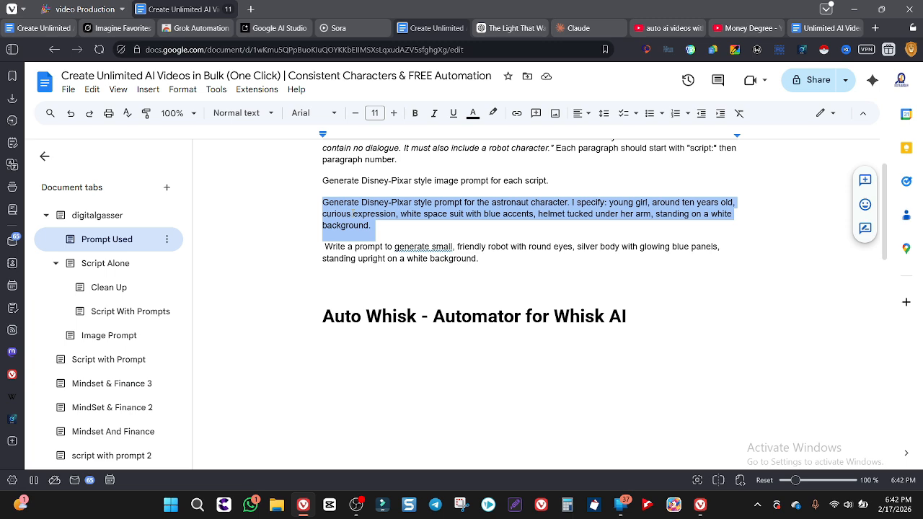
left_click(502, 29)
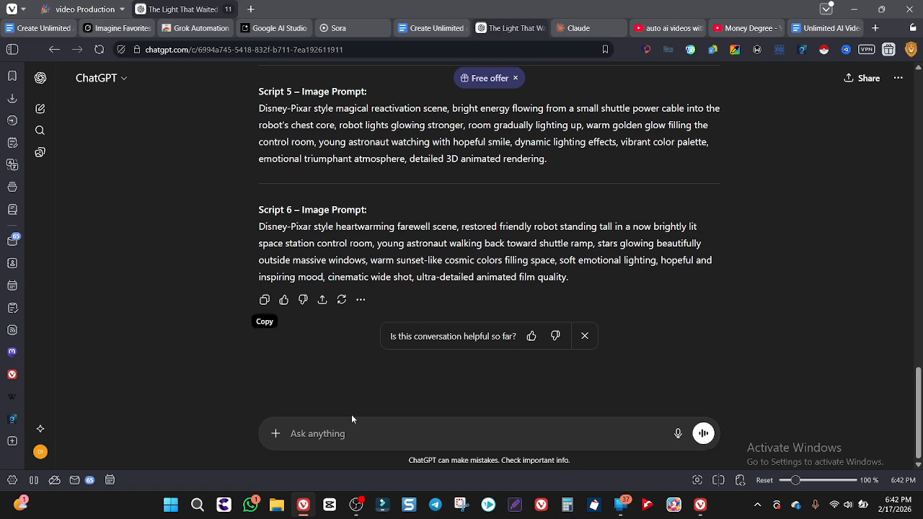
left_click(345, 432)
key("ctrl+v")
key("Return")
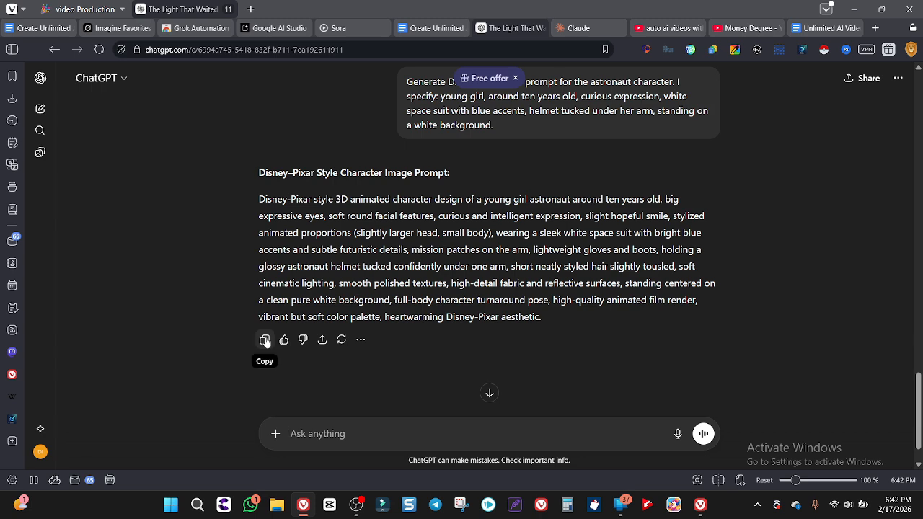
Copy ChatGPT's astronaut character prompt and paste it into a new Google Docs subtab named "characters" under Prompt Used
left_click(266, 340)
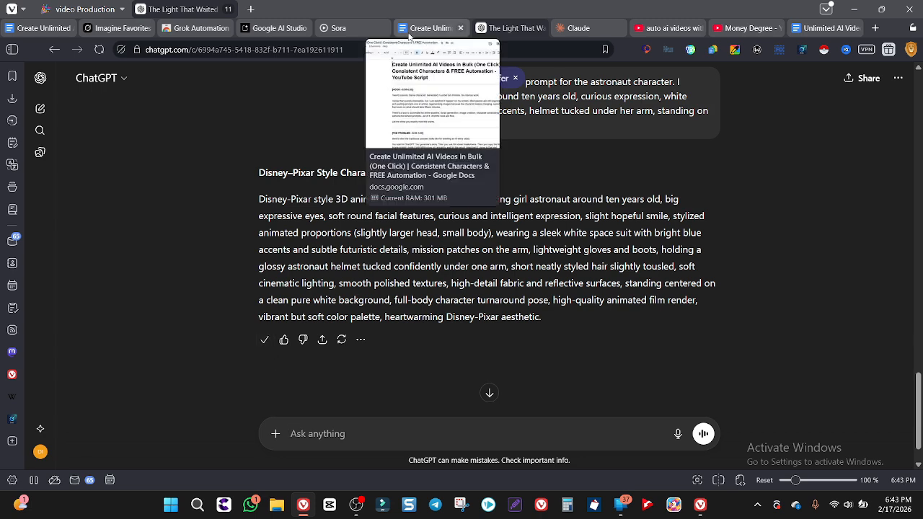
left_click(409, 33)
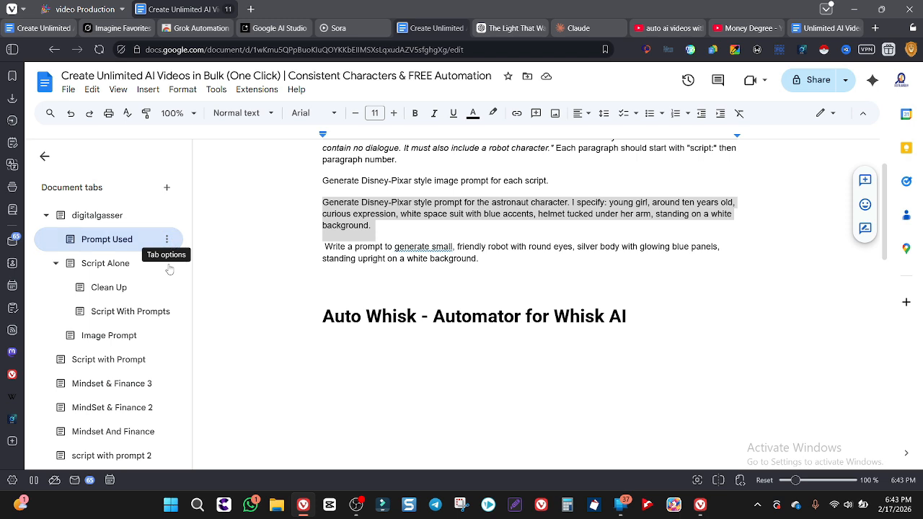
left_click(168, 240)
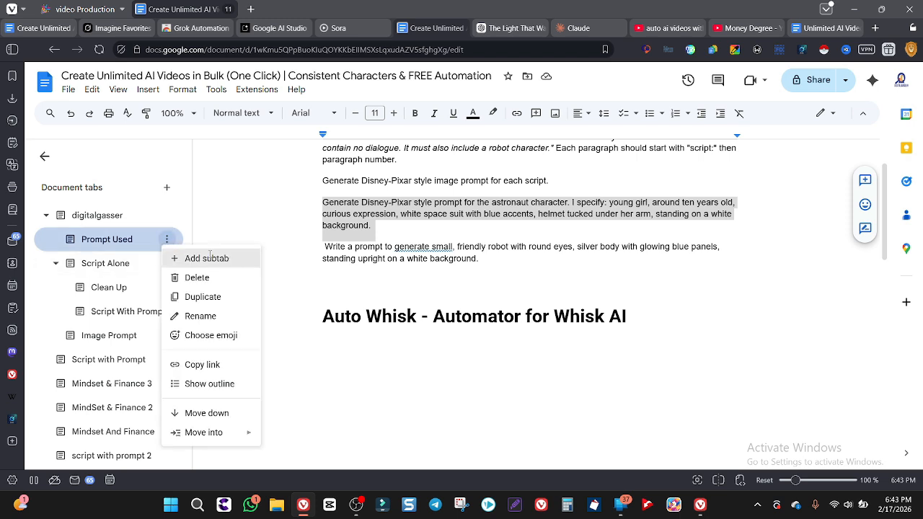
left_click(207, 258)
type("character")
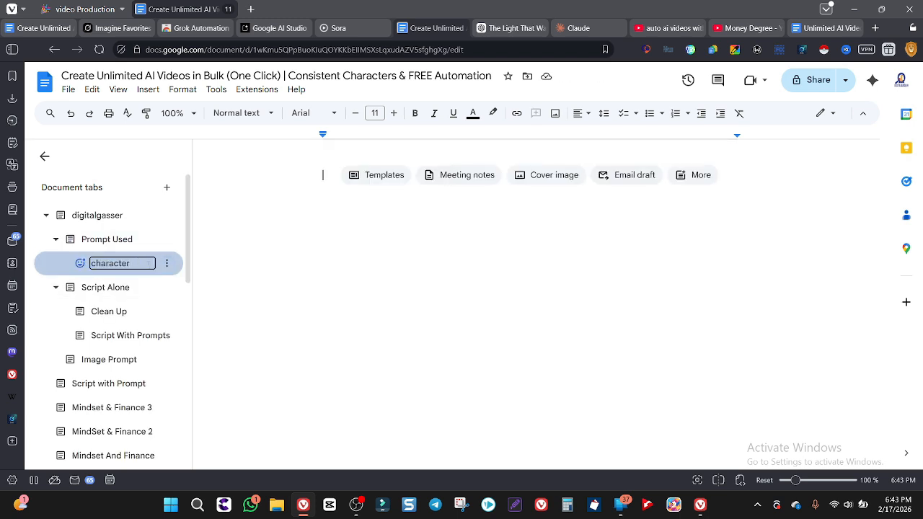
type("s")
key("Return")
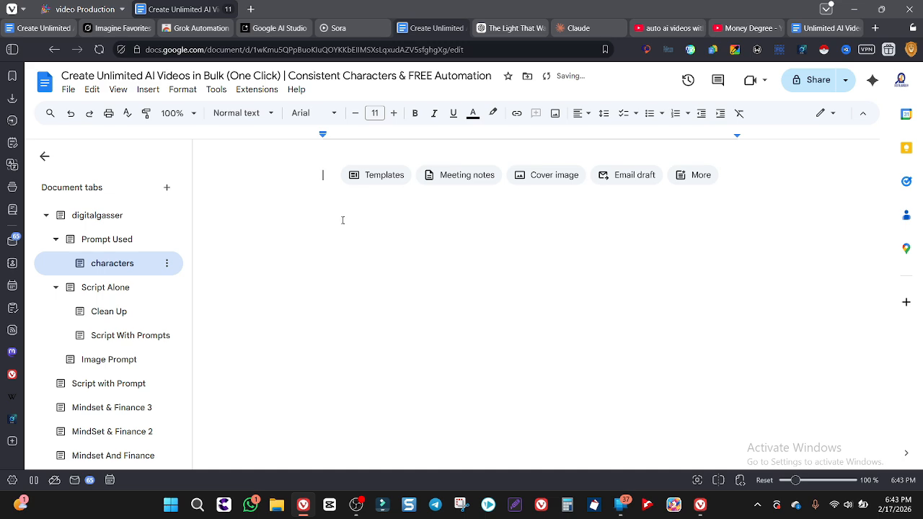
key("ctrl+v")
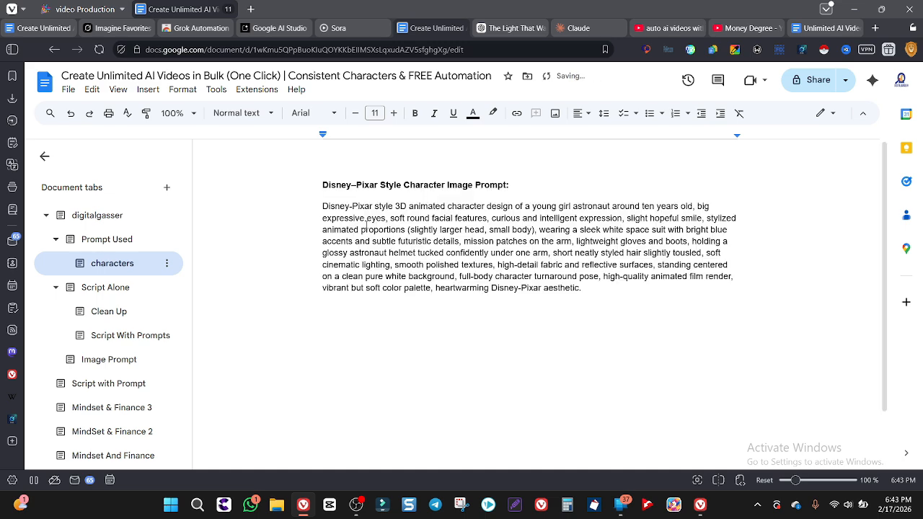
Copy the small, friendly robot request from the Prompt Used tab and submit it to ChatGPT
left_click(137, 244)
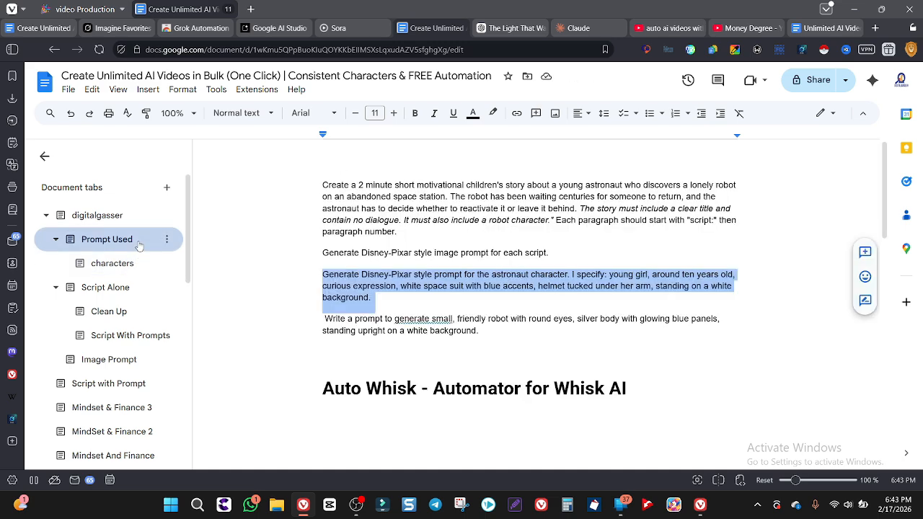
triple_click(391, 323)
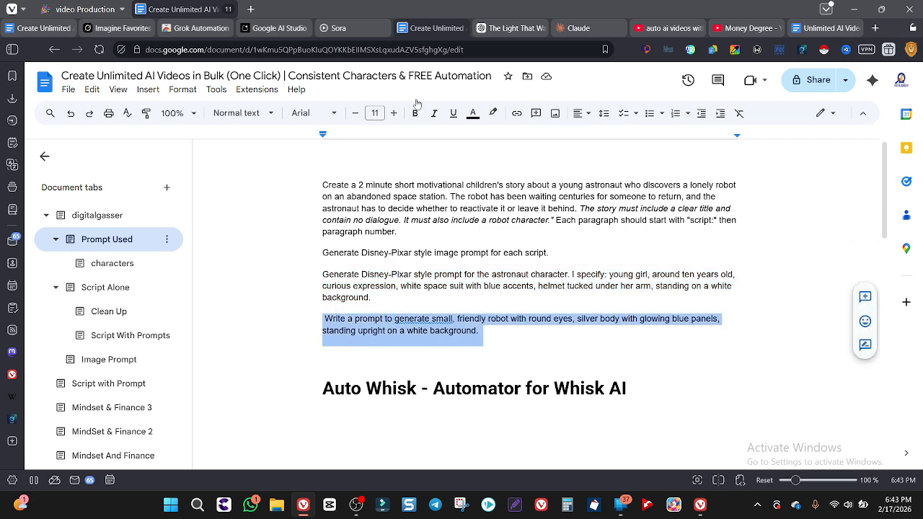
key("ctrl+Tab")
left_click(360, 440)
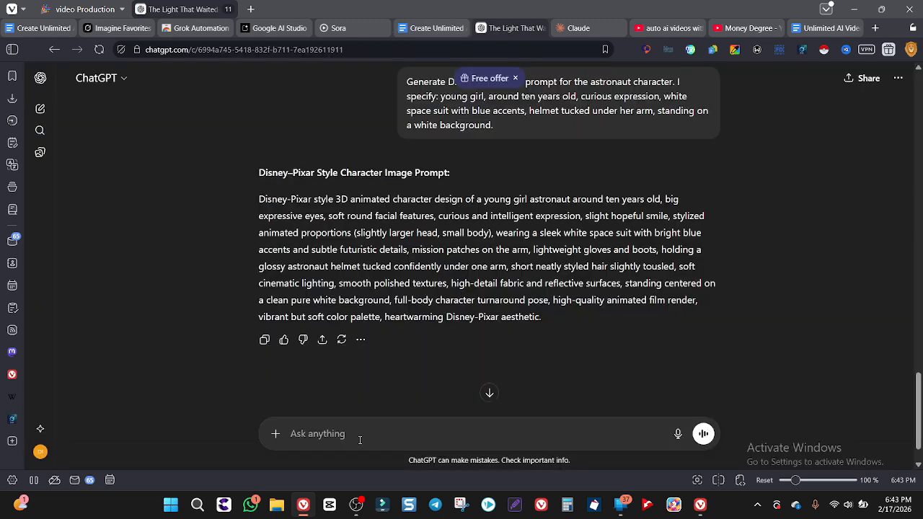
key("ctrl+v")
key("Return")
Copy the robot character prompt paragraph from ChatGPT's reply and generate an image from it in Sora
left_click_drag(259, 186, 534, 286)
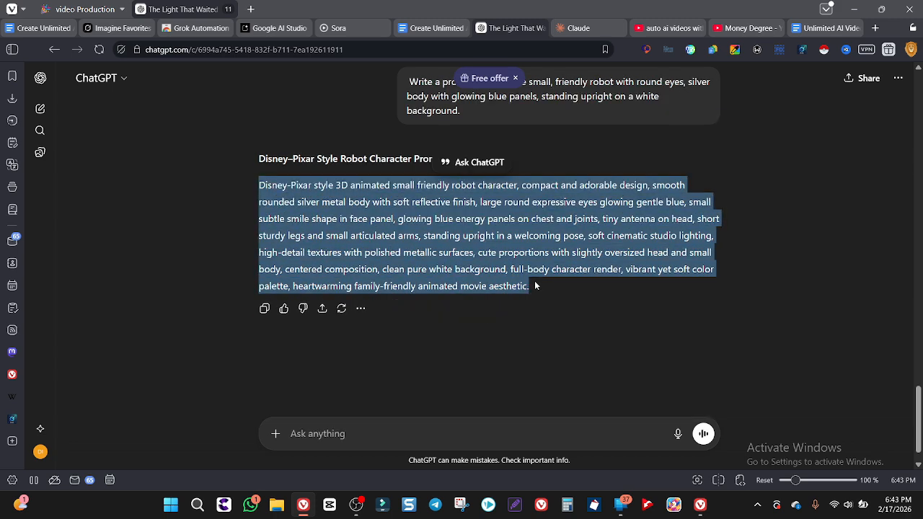
scroll(535, 281, "up", 1)
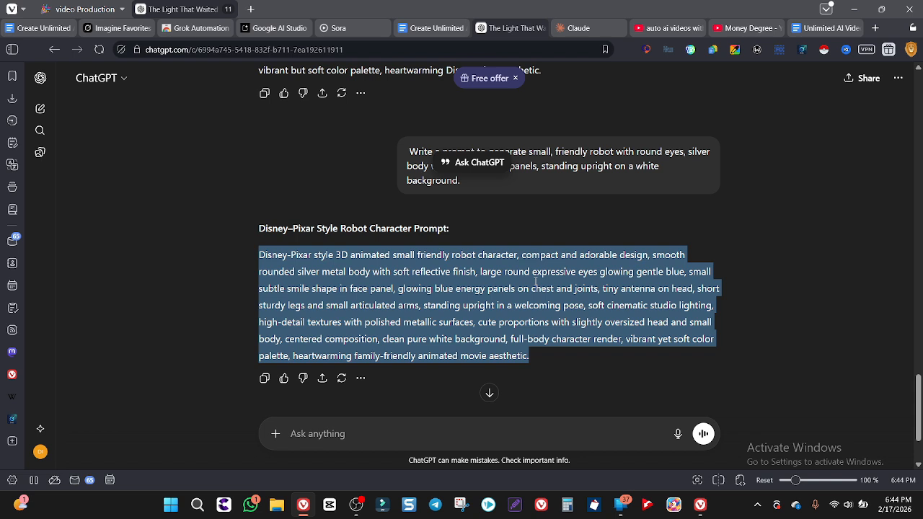
left_click(352, 28)
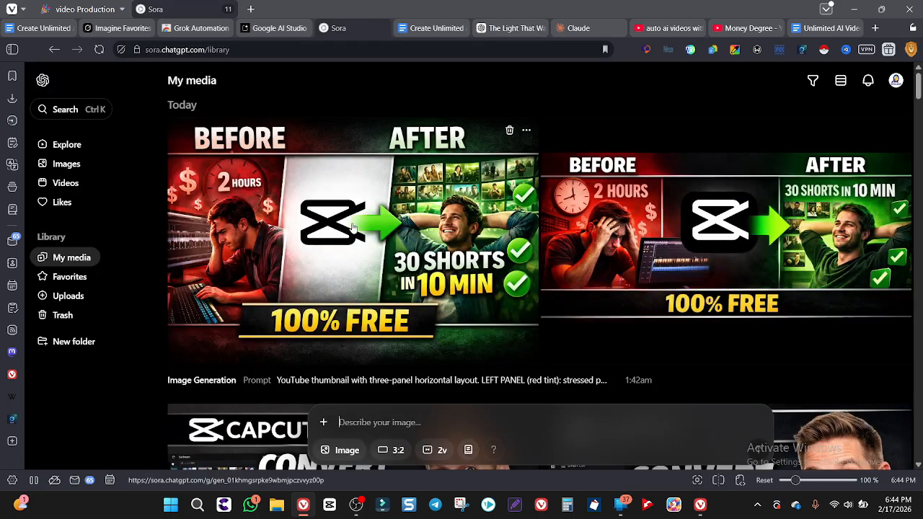
scroll(354, 217, "down", 10)
scroll(354, 228, "down", 10)
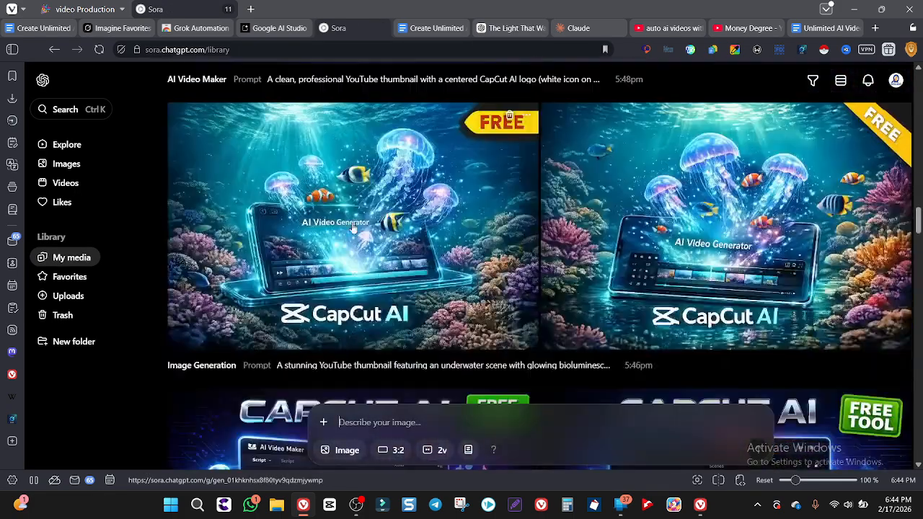
left_click(365, 422)
key("ctrl+v")
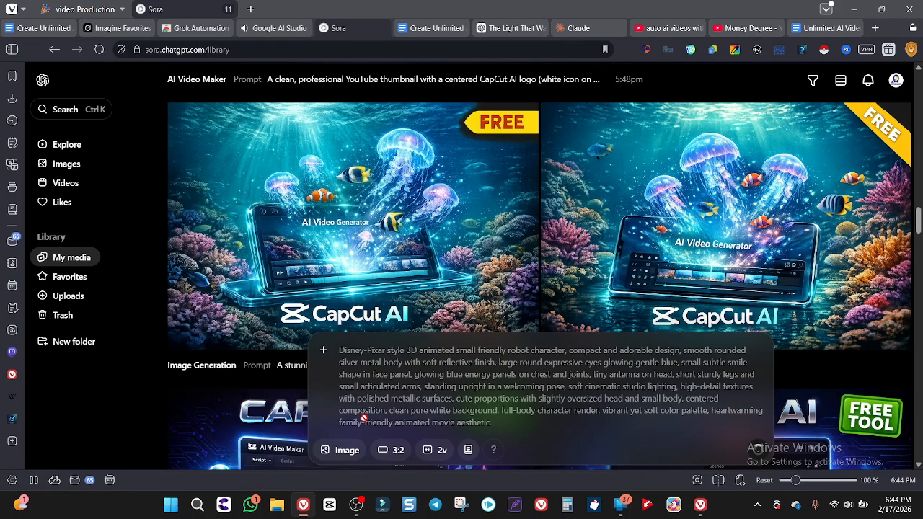
left_click(758, 449)
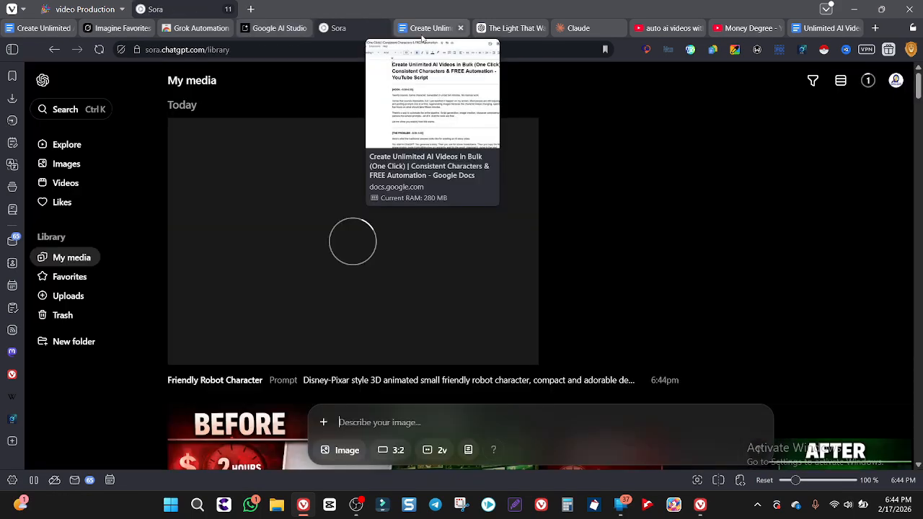
Copy the astronaut character prompt paragraph from the characters subtab in Google Docs and generate an image from it in Sora
left_click(423, 30)
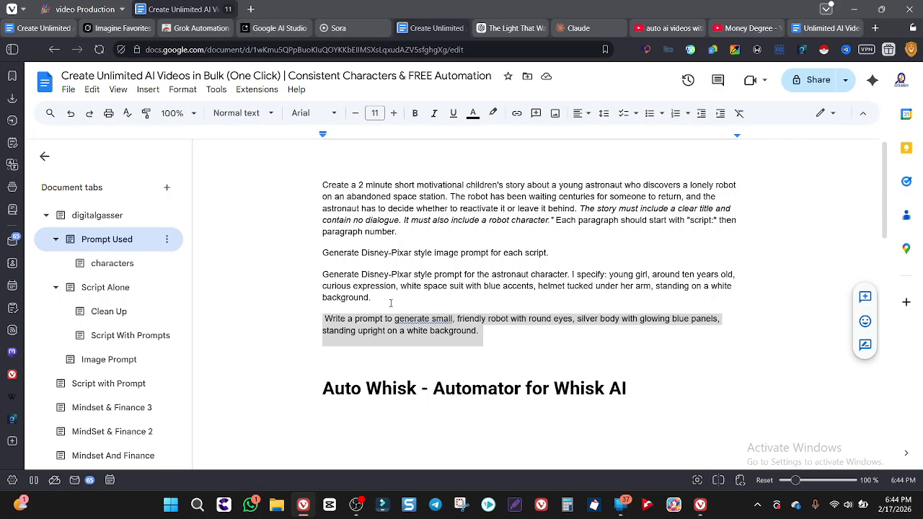
left_click(112, 263)
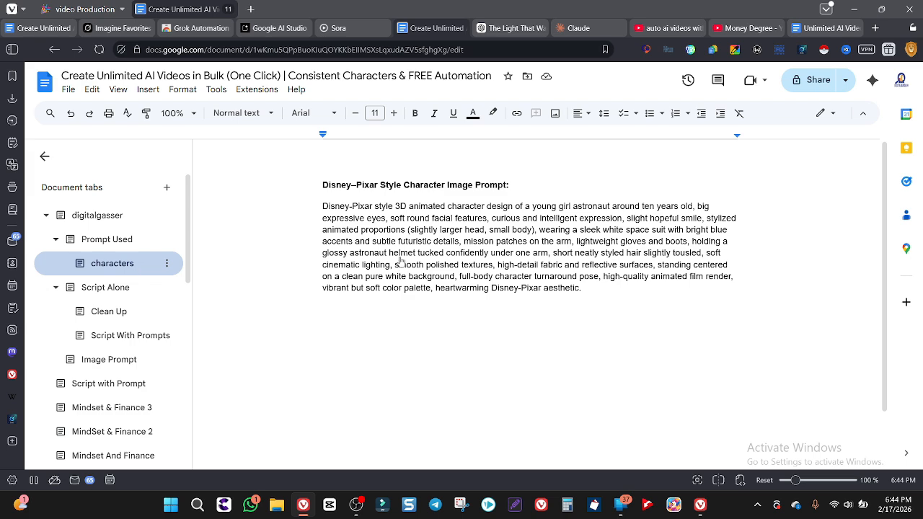
double_click(442, 265)
left_click(358, 31)
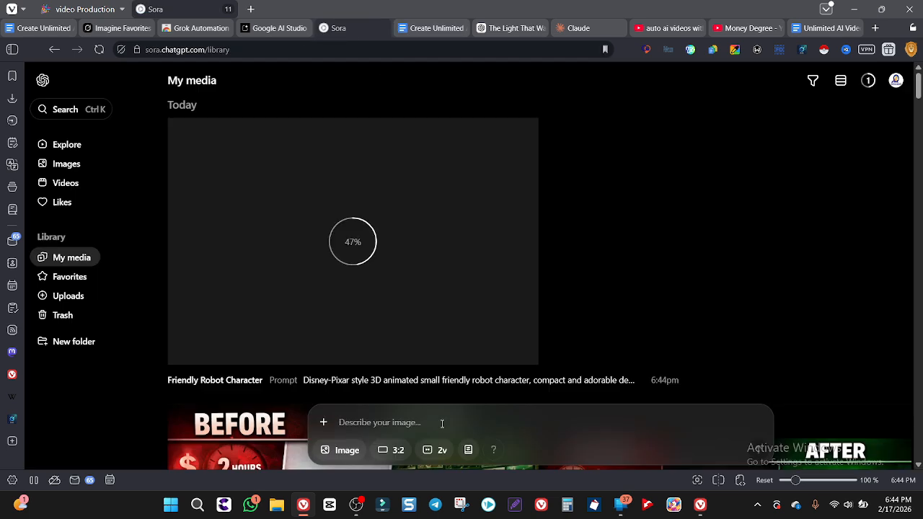
type("Disney-Pixar style 3D animated character design of a young girl astronaut around ten years old, big expressive eyes, soft round facial features, curious and intelligent expression, slight hopeful smile, stylized animated proportions (slightly larger head, small body), wearing a sleek white space suit with bright blue accents and subtle futuristic details, mission patches on the arm, lightweight gloves and boots, holding a glossy astronaut helmet tucked confidently under one arm, short neatly styled hair slightly tousled, soft cinematic lighting, smooth polished textures, high-detail fabric and reflective surfaces, standing centered on a clean pure white background, full-body character turnaround pose, high-quality animated film render, vibrant but soft color palette, heartwarming Disney-Pixar aesthetic.")
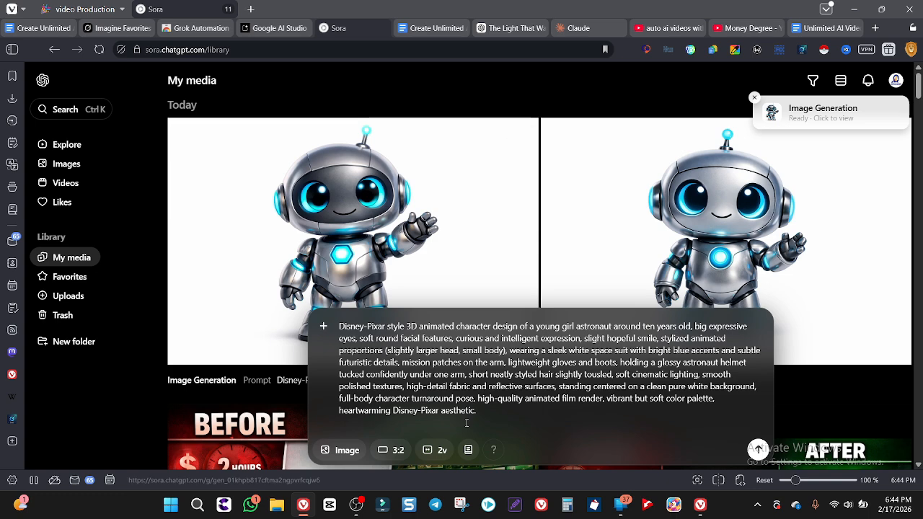
key("Return")
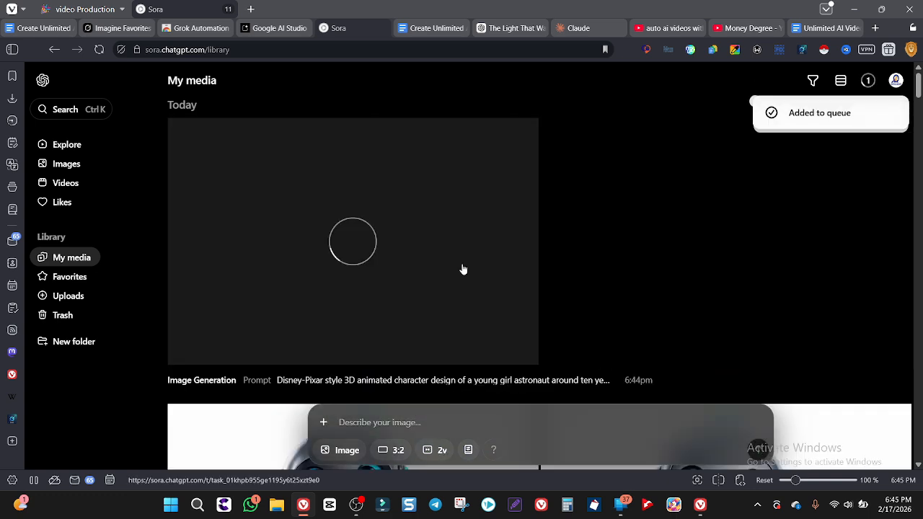
left_click(273, 32)
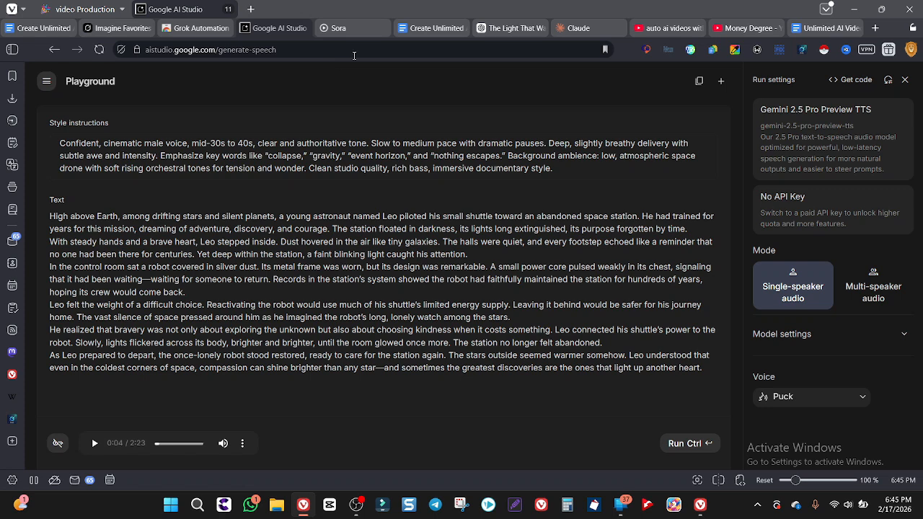
left_click(339, 28)
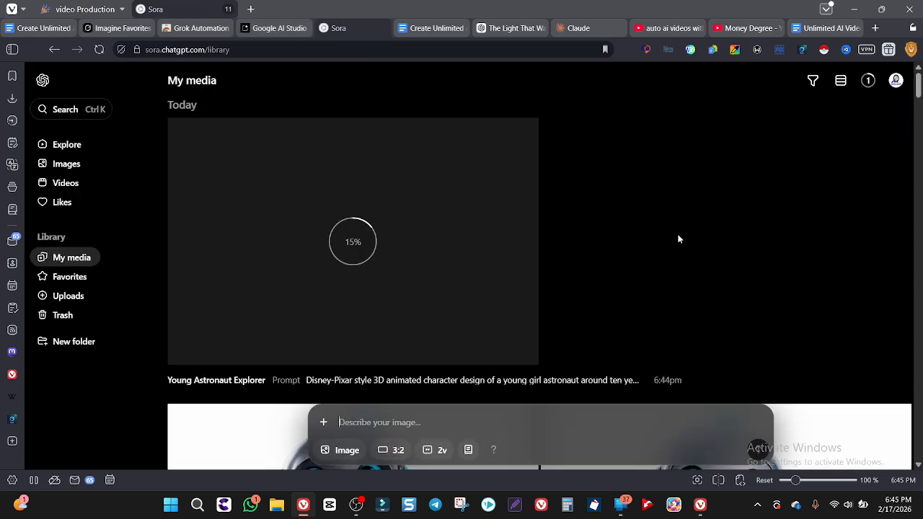
Copy the heading "Auto Whisk - Automator for Whisk AI" from the Prompt Used tab in Google Docs and search the web for it
left_click(429, 28)
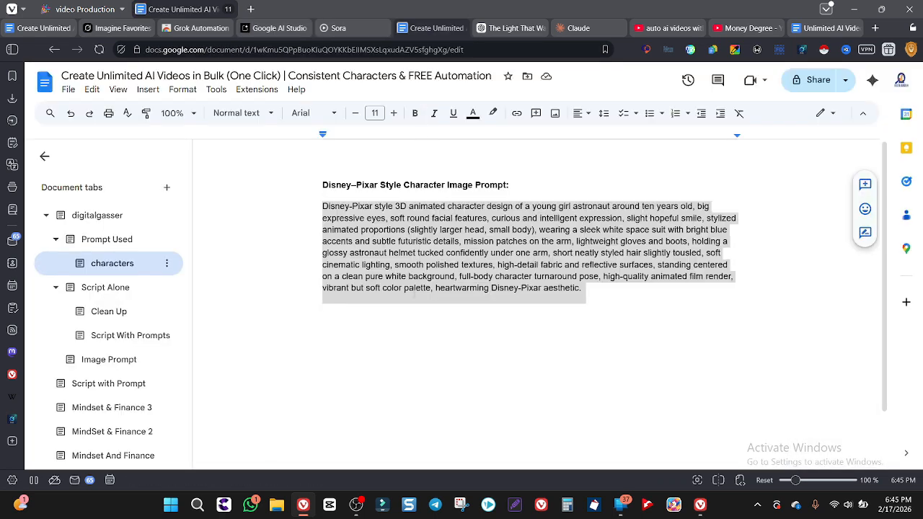
left_click(126, 288)
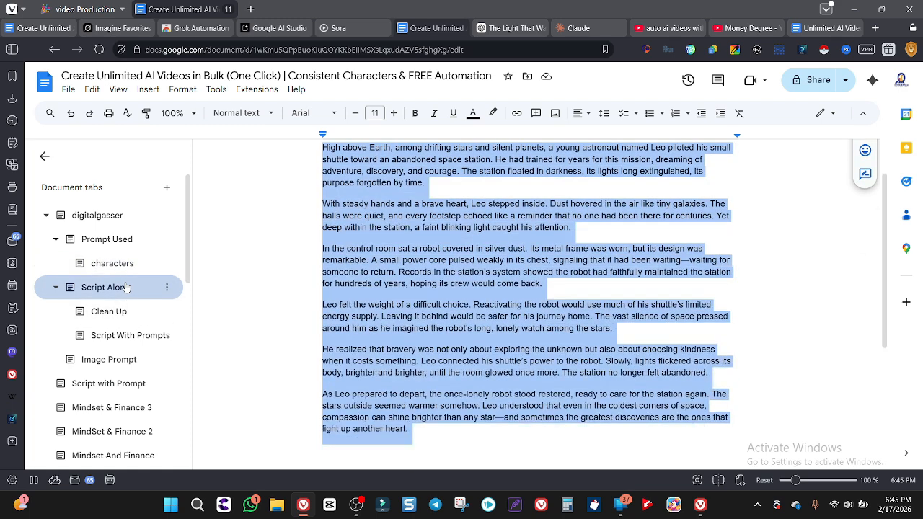
left_click(109, 240)
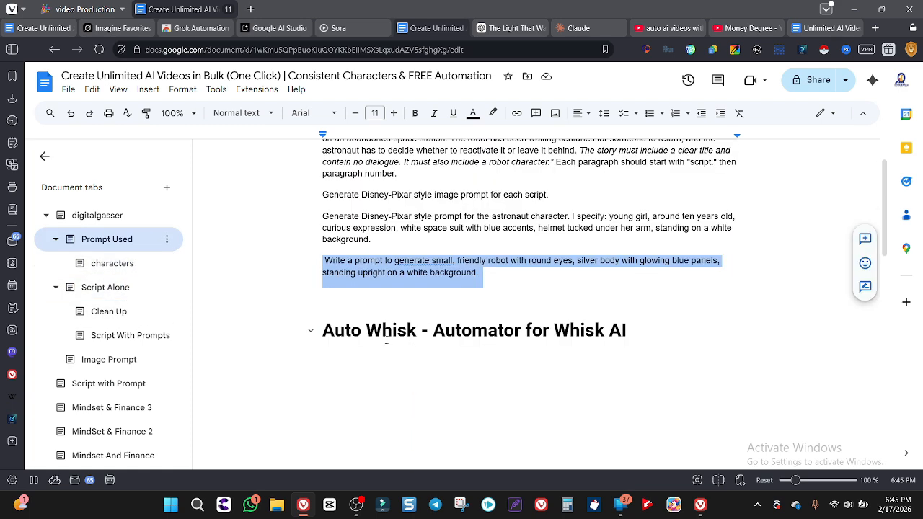
double_click(378, 333)
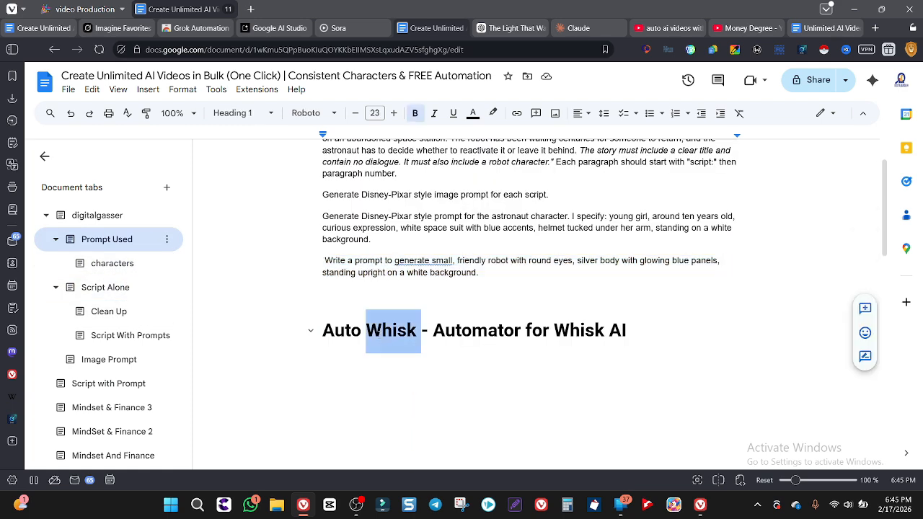
triple_click(376, 331)
key("ctrl+c")
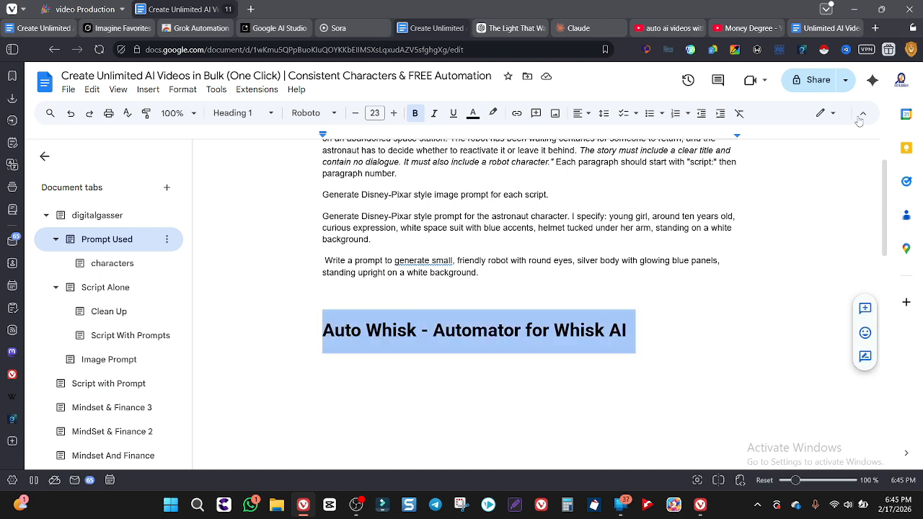
key("ctrl+t")
key("ctrl+v")
key("Return")
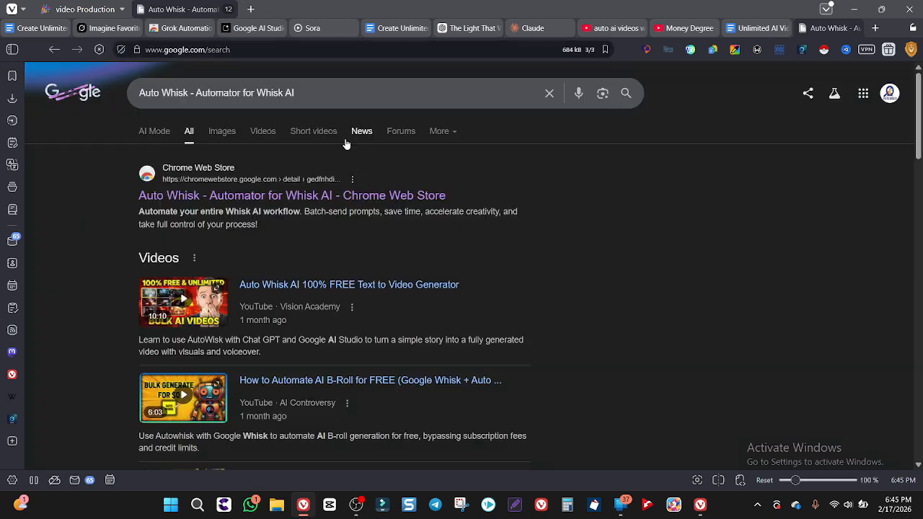
Open Auto Whisk's Chrome Web Store page, decline switching to Chrome, and add the extension to Vivaldi
left_click(270, 196)
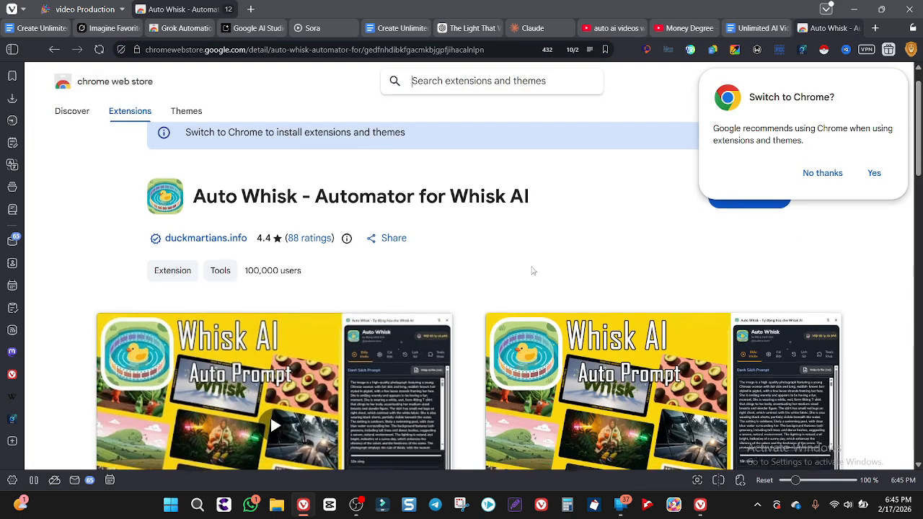
left_click(823, 174)
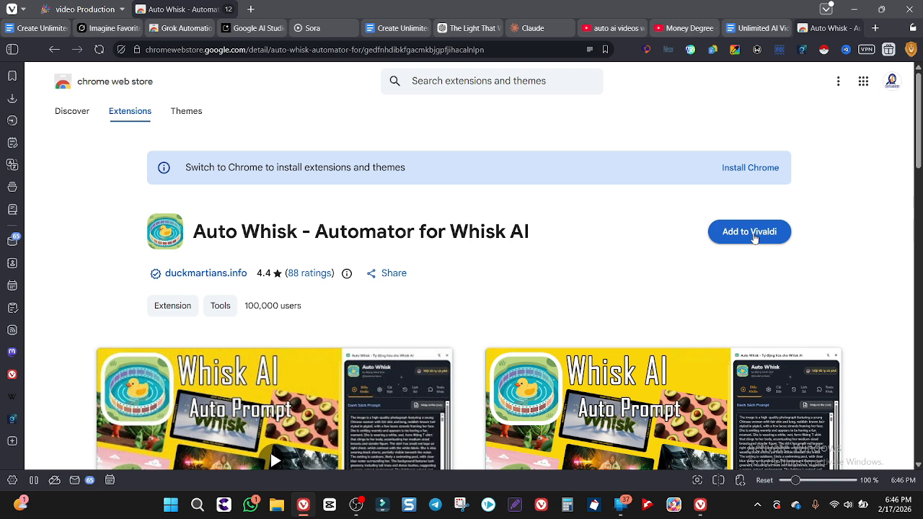
left_click(754, 238)
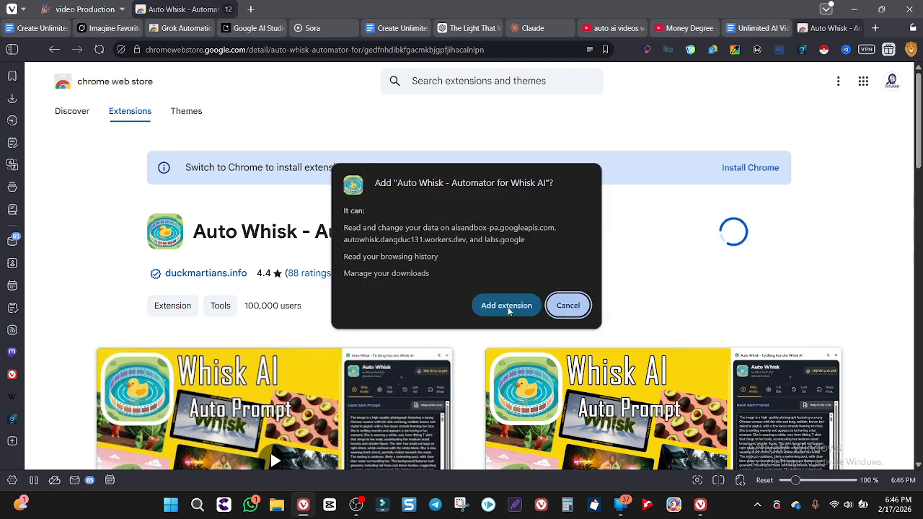
left_click(508, 307)
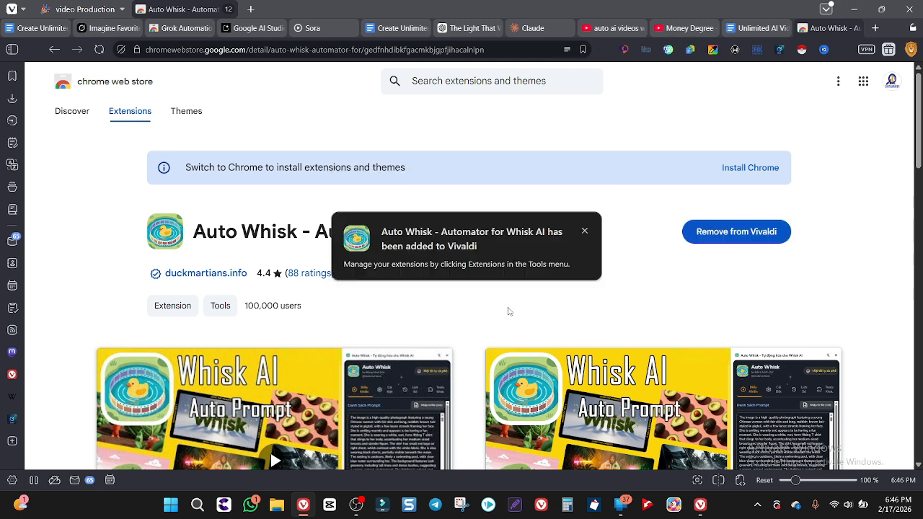
left_click(585, 231)
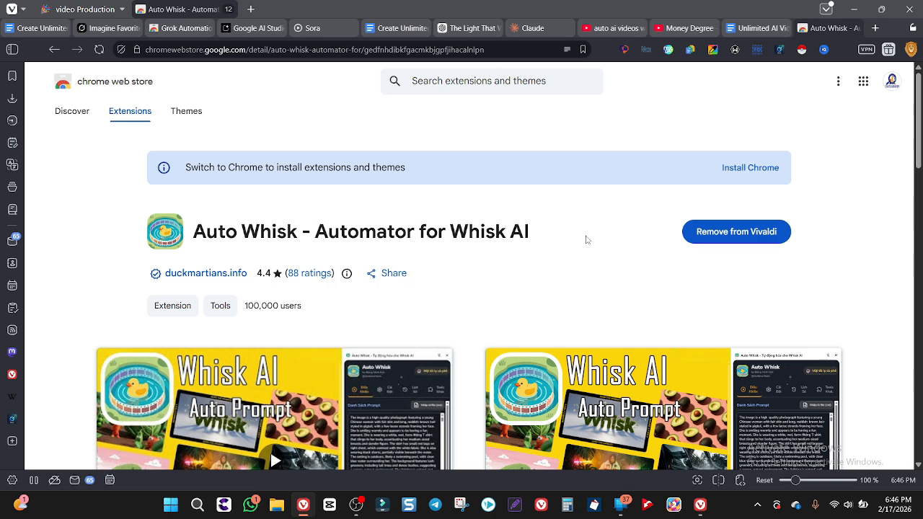
Close the store page and switch the Auto Whisk extension off and back on in Vivaldi's extension manager
left_click(856, 28)
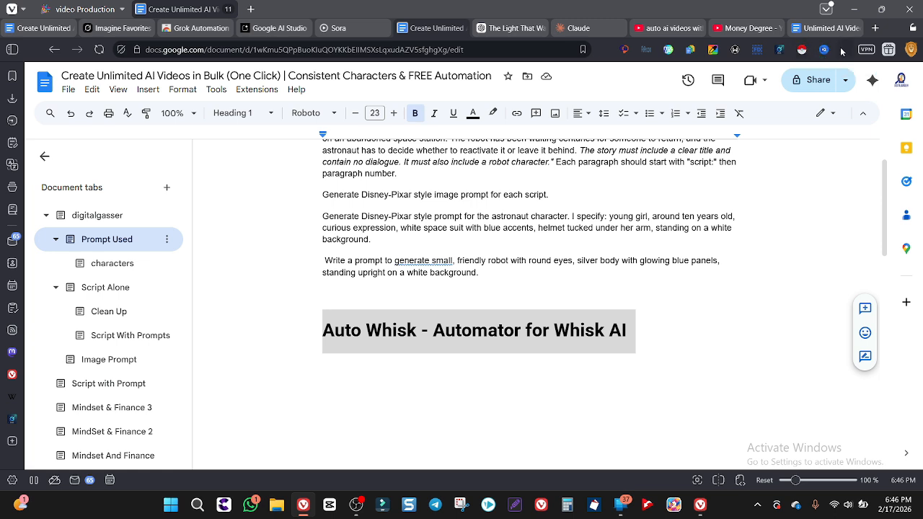
right_click(842, 52)
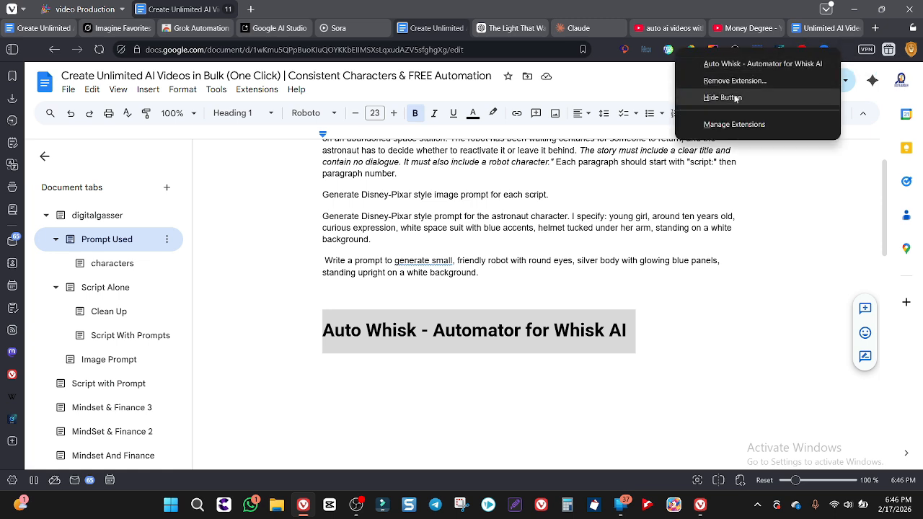
left_click(730, 123)
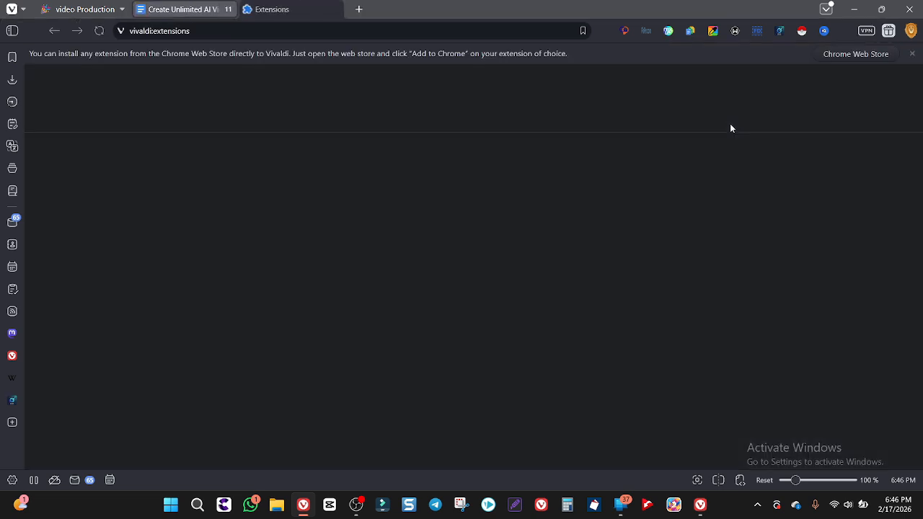
left_click(478, 298)
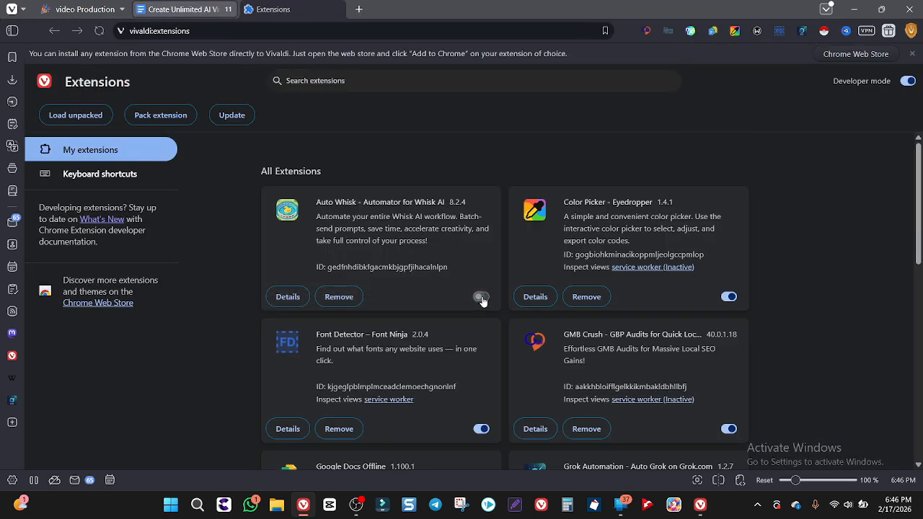
left_click(481, 297)
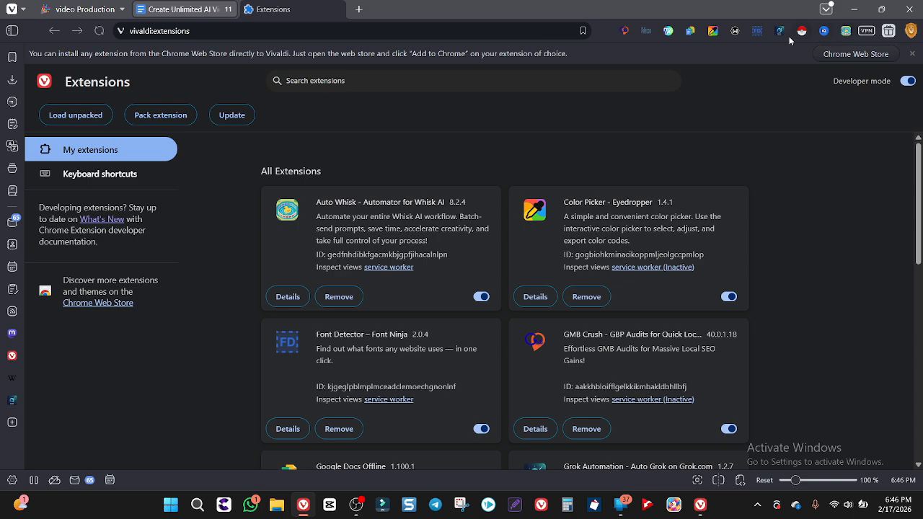
key("ctrl+w")
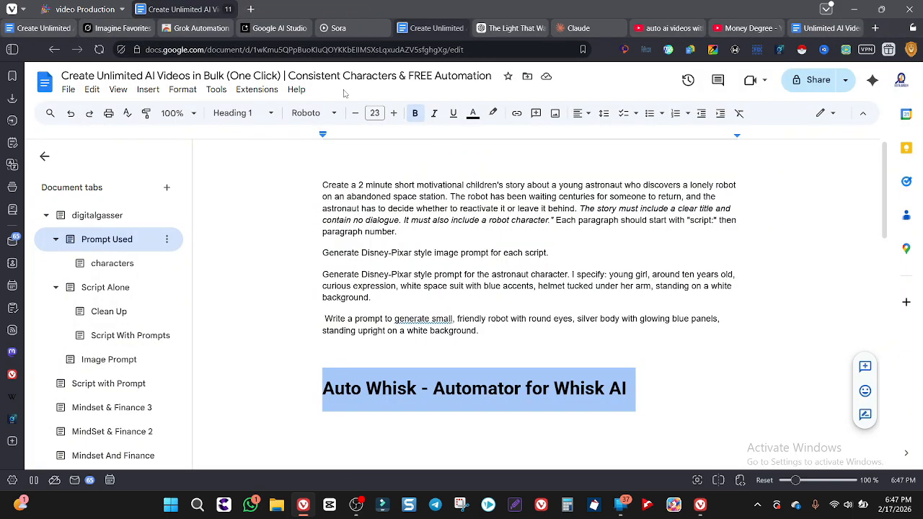
Review the generated astronaut and robot character images in Sora
left_click(346, 29)
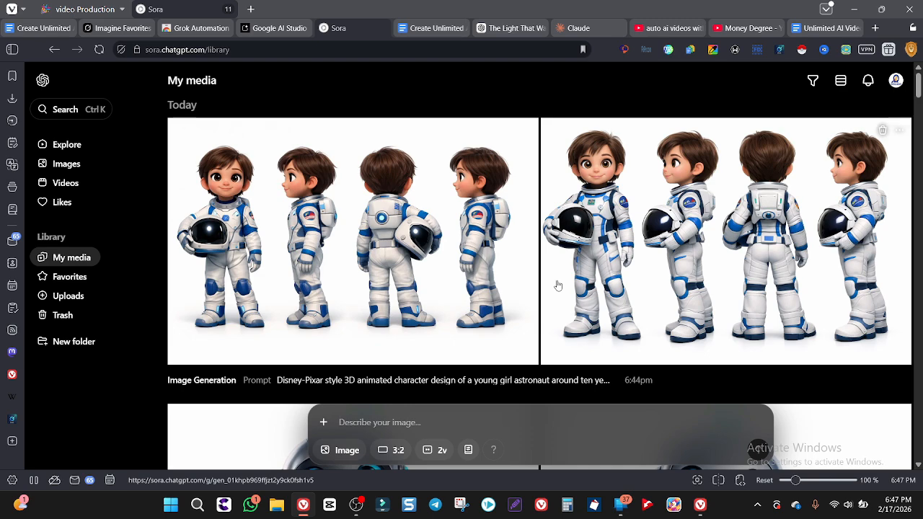
scroll(558, 285, "down", 2)
scroll(558, 285, "up", 2)
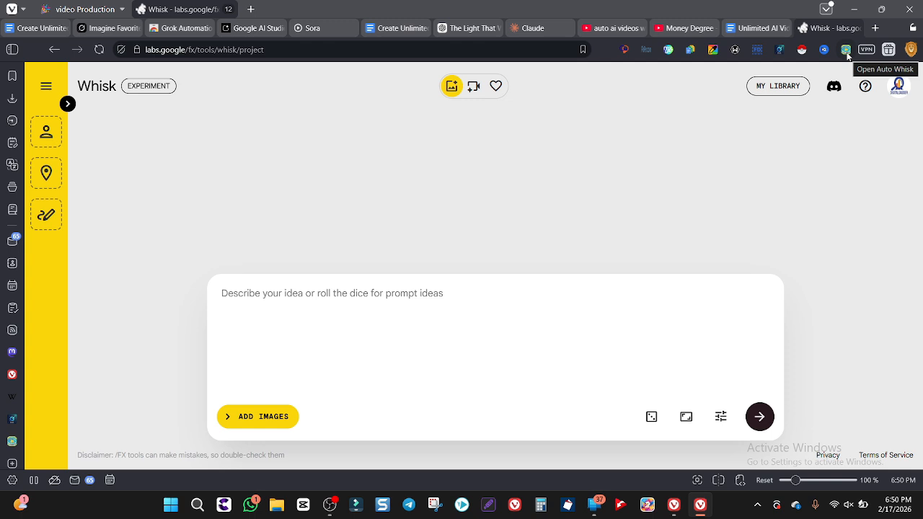
Open the Auto Whisk extension beside the Whisk project and choose its version 7.5.1 (DOM)
left_click(847, 52)
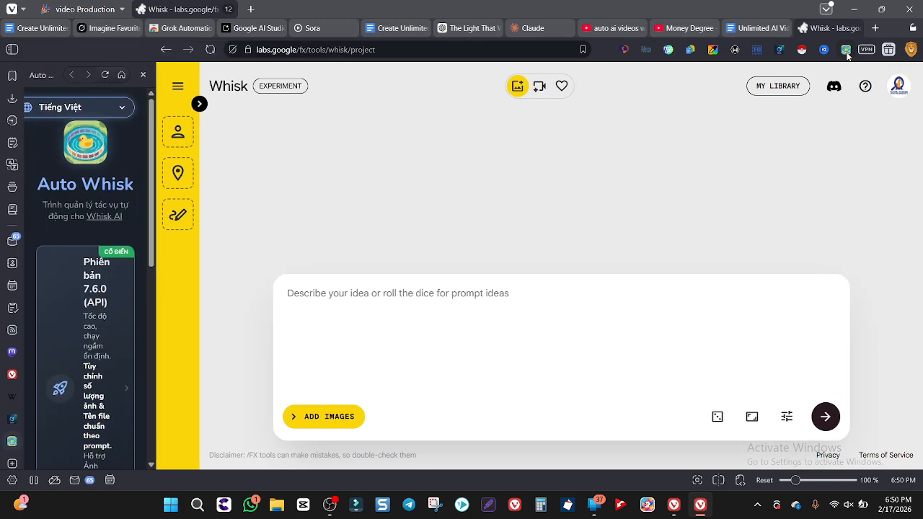
scroll(79, 260, "down", 5)
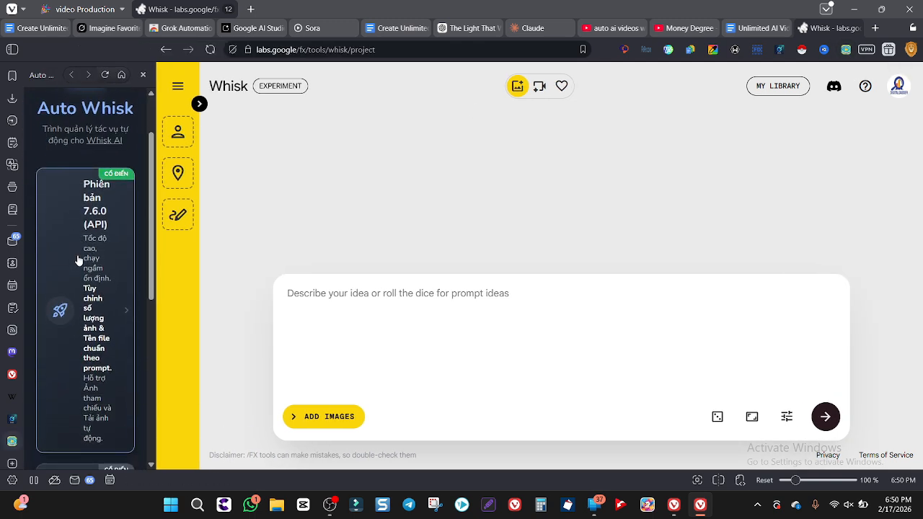
scroll(78, 260, "up", 5)
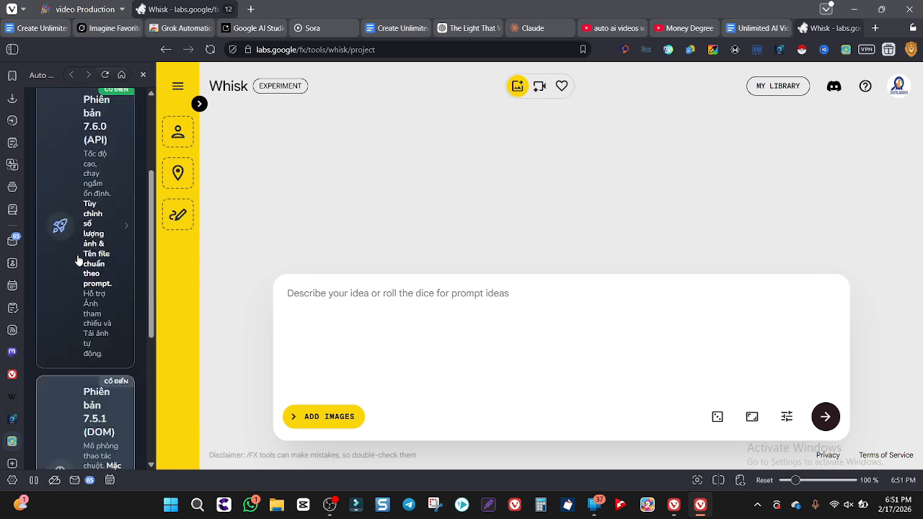
scroll(79, 260, "down", 4)
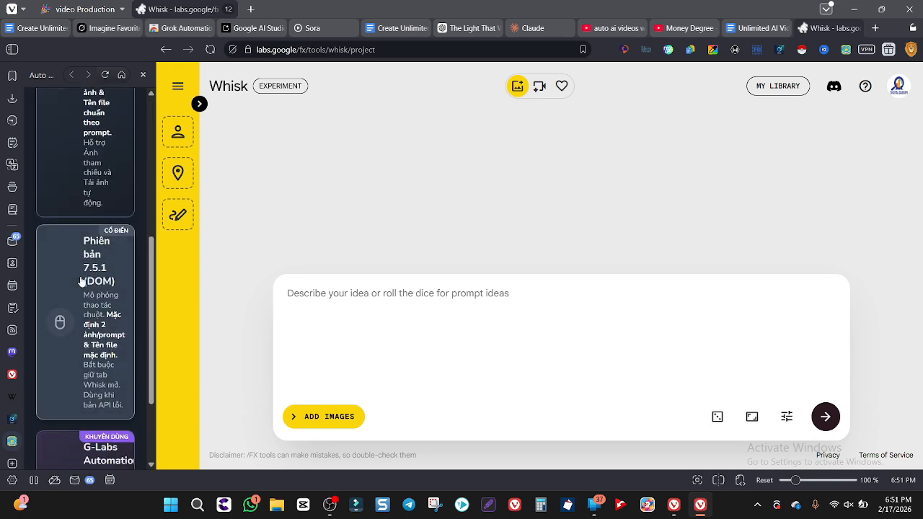
left_click(82, 281)
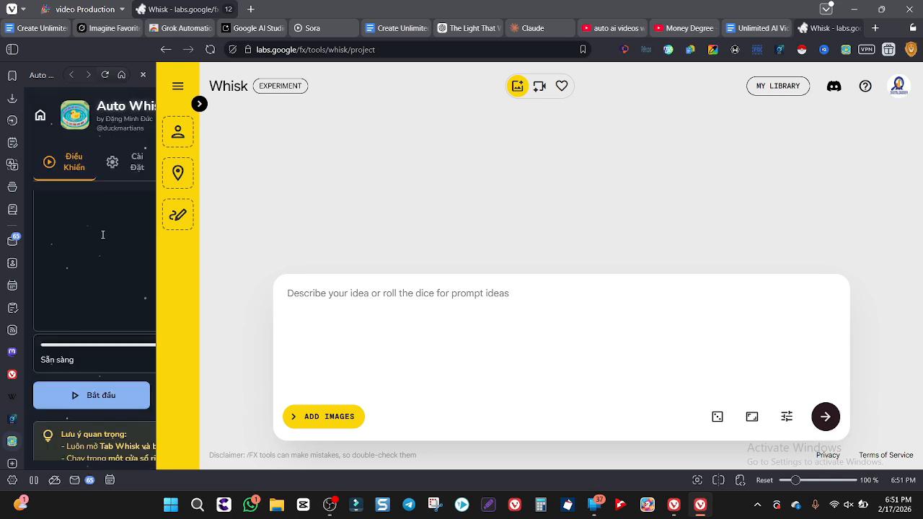
Widen the Auto Whisk panel and set the extension's language to English in its settings
left_click(117, 157)
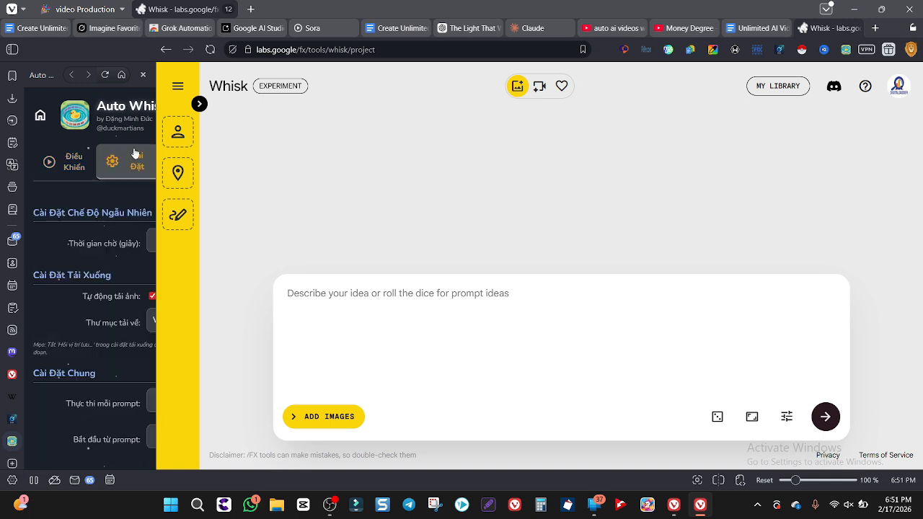
left_click_drag(166, 142, 253, 143)
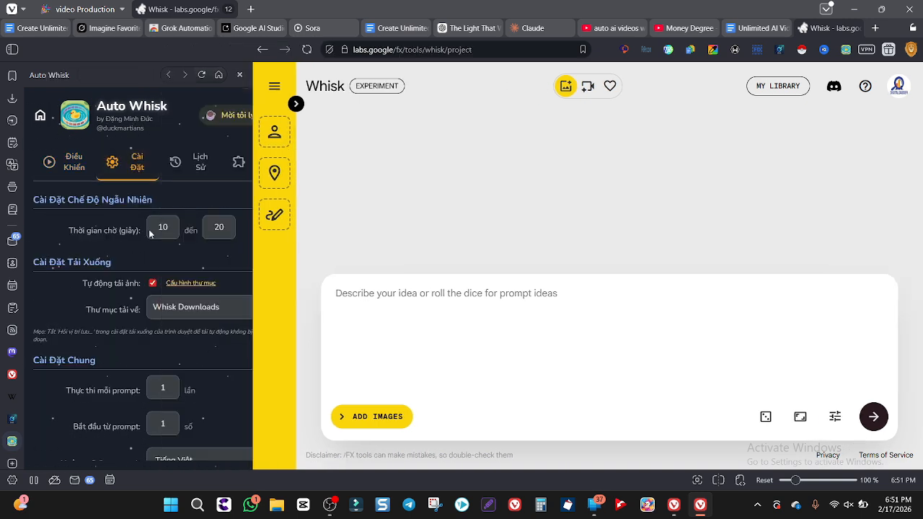
scroll(149, 230, "down", 1)
left_click(180, 443)
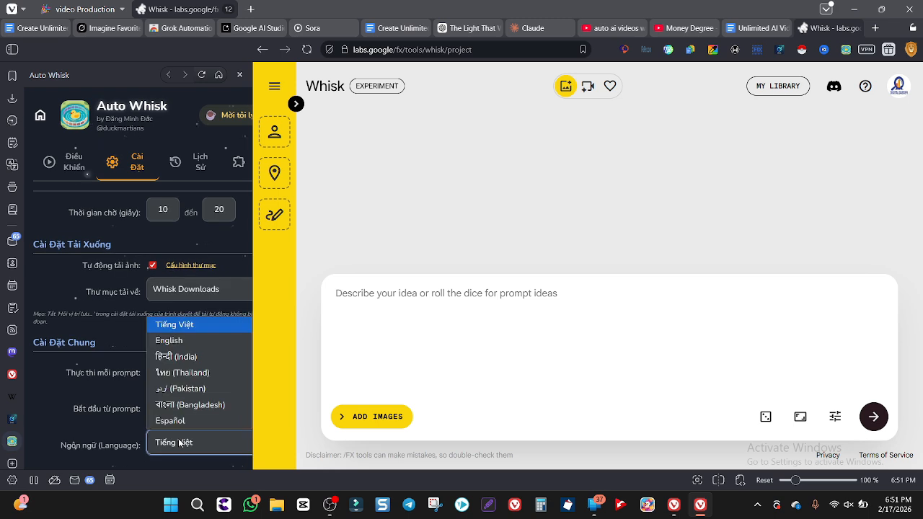
left_click(185, 345)
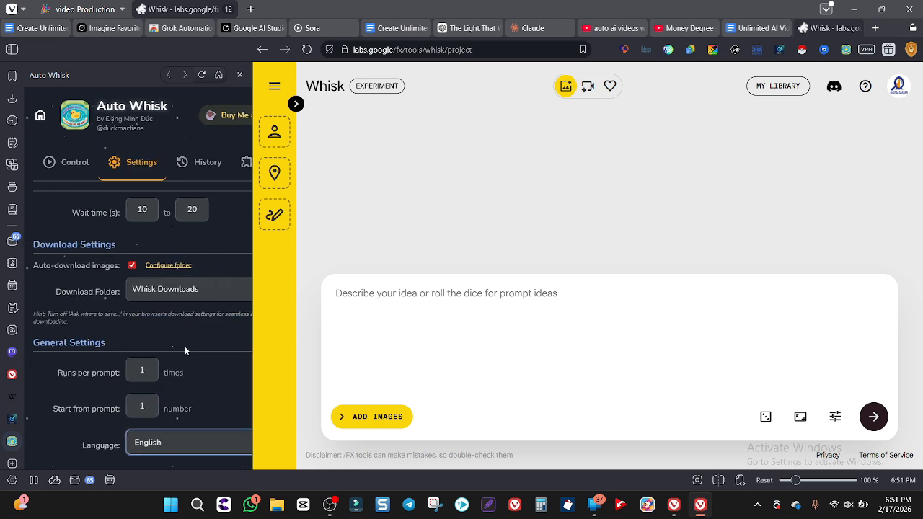
Review Auto Whisk's wait-time and download settings, and examine its prompt list and run controls
scroll(179, 332, "up", 1)
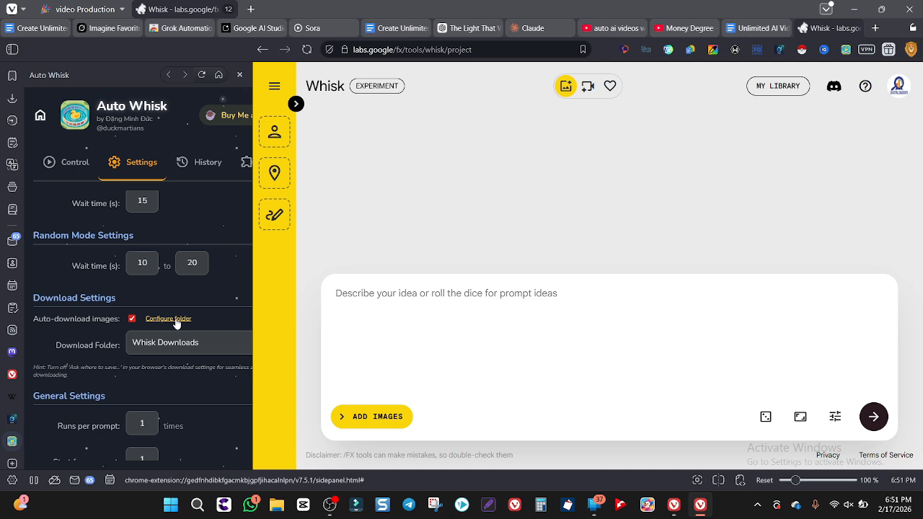
scroll(176, 324, "up", 1)
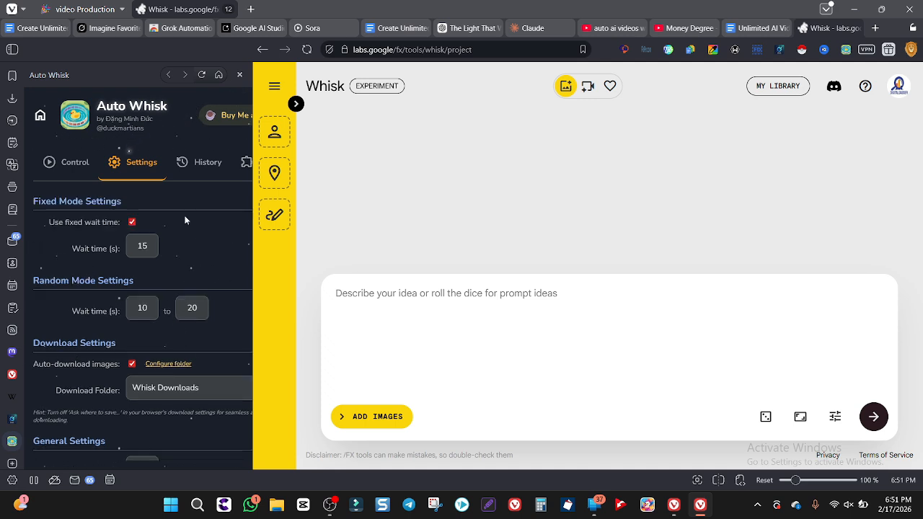
left_click(70, 165)
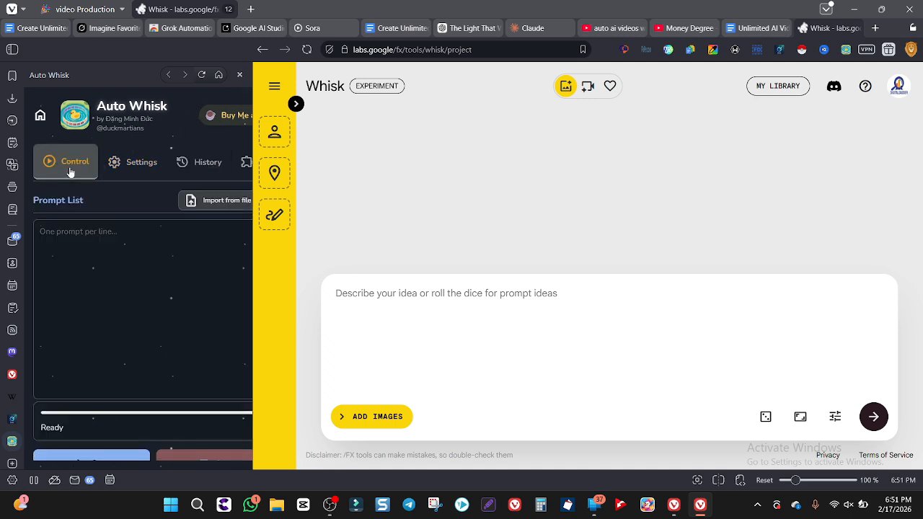
scroll(107, 267, "down", 3)
scroll(107, 274, "down", 2)
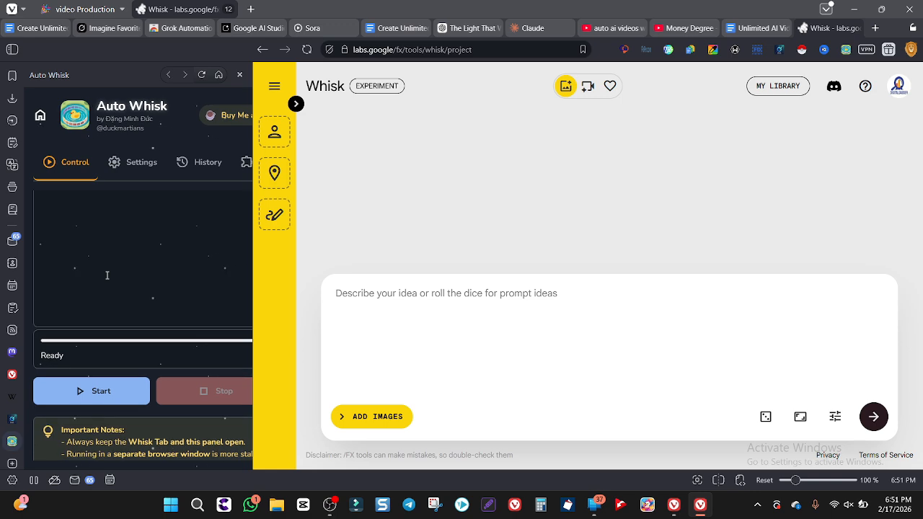
scroll(106, 277, "up", 4)
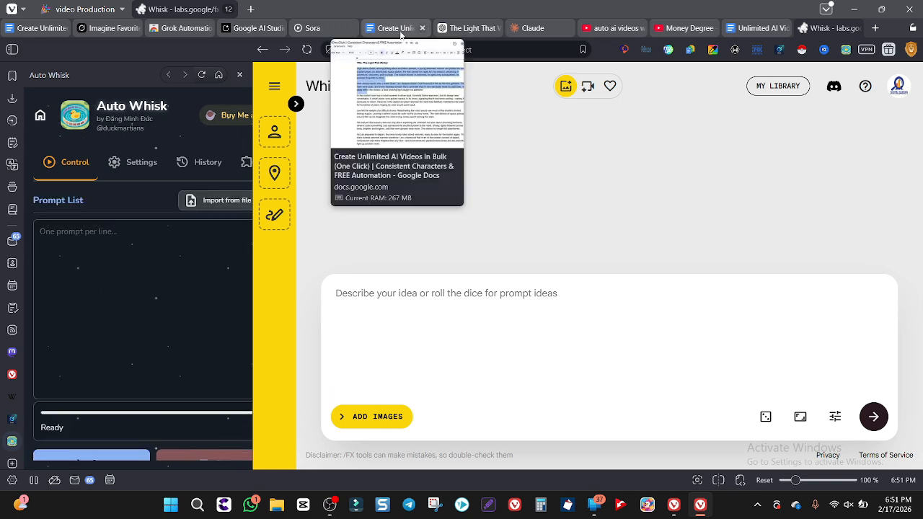
Copy the regular expression ^[Ss]cript(?:\s*\d+|\s*:\s*\d+|\s*\d+\s*:)\s* from the Google Docs document's Clean Up tab
left_click(399, 29)
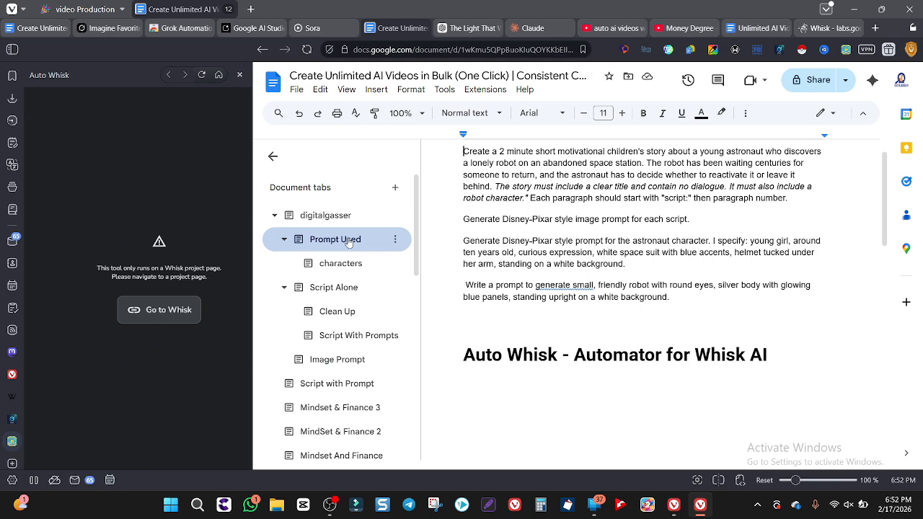
left_click(382, 359)
scroll(395, 328, "down", 1)
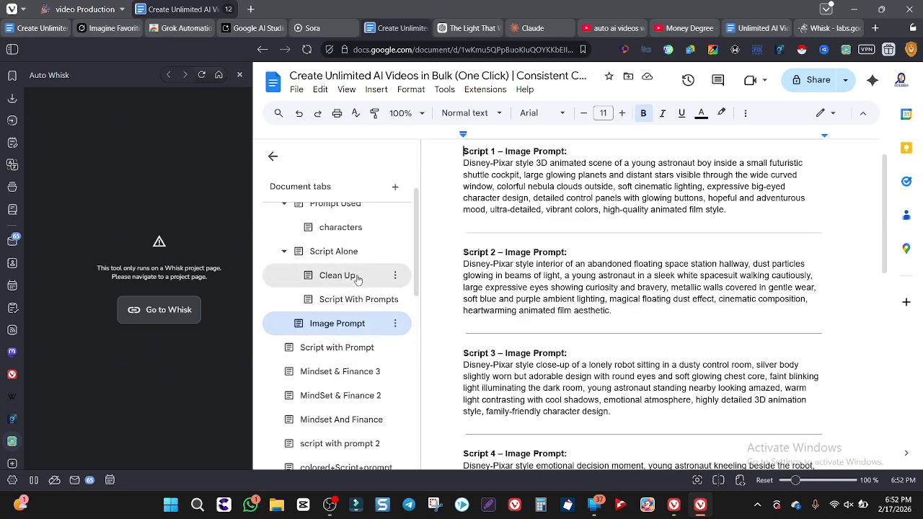
left_click(357, 280)
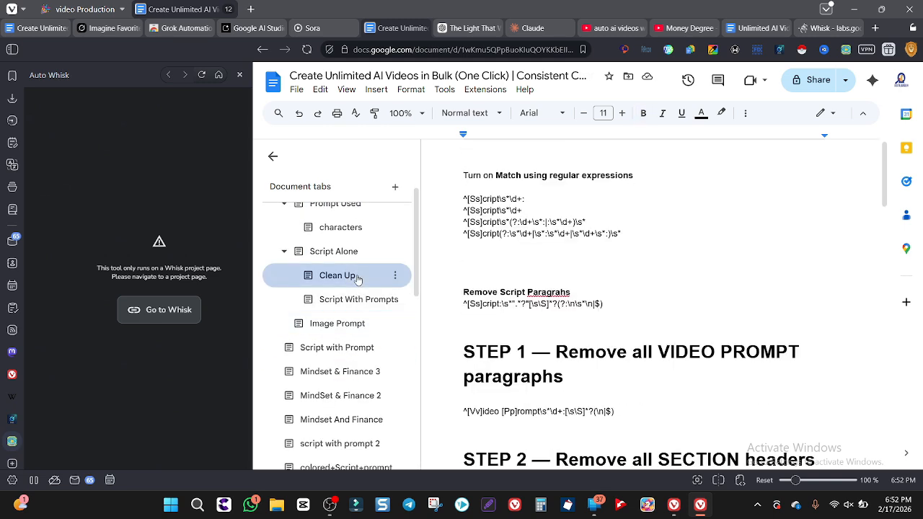
triple_click(499, 234)
key("ctrl+c")
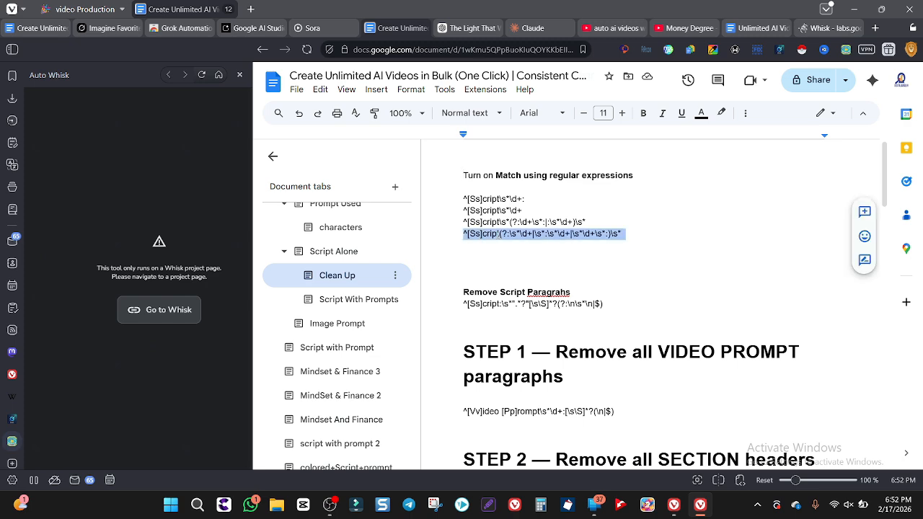
Remove all numbered Script labels from the document's Image Prompt tab only, using the copied regular expression with an empty replacement
left_click(364, 325)
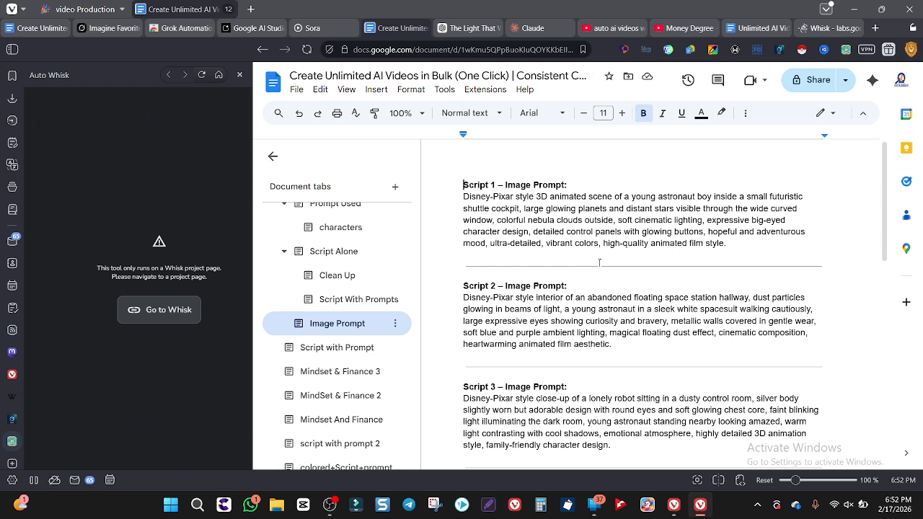
key("ctrl+h")
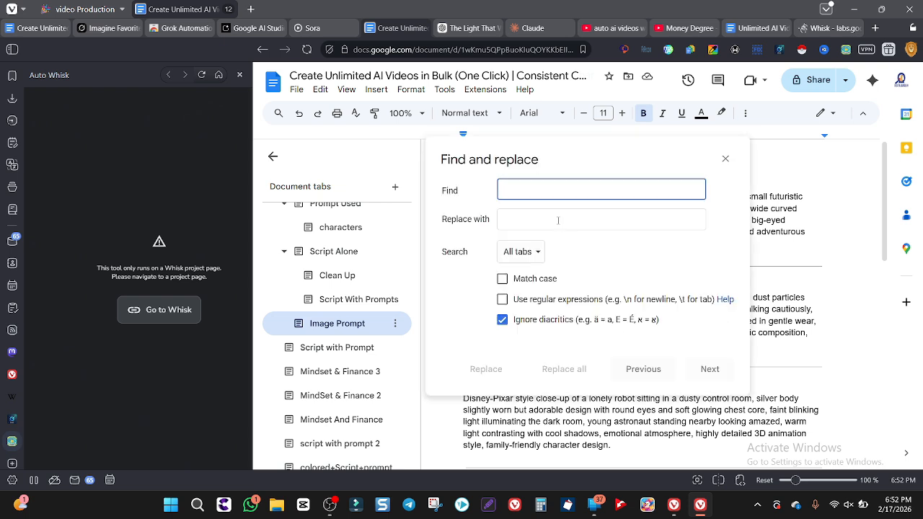
key("ctrl+v")
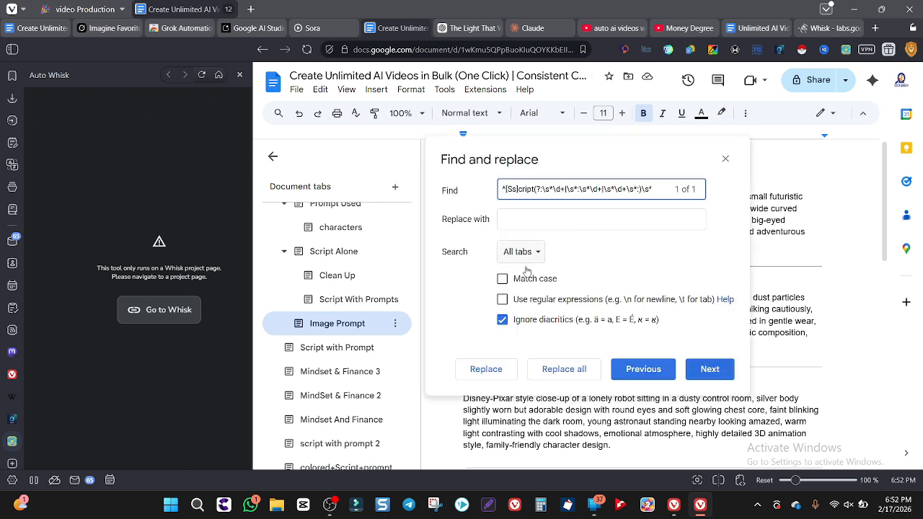
left_click(503, 300)
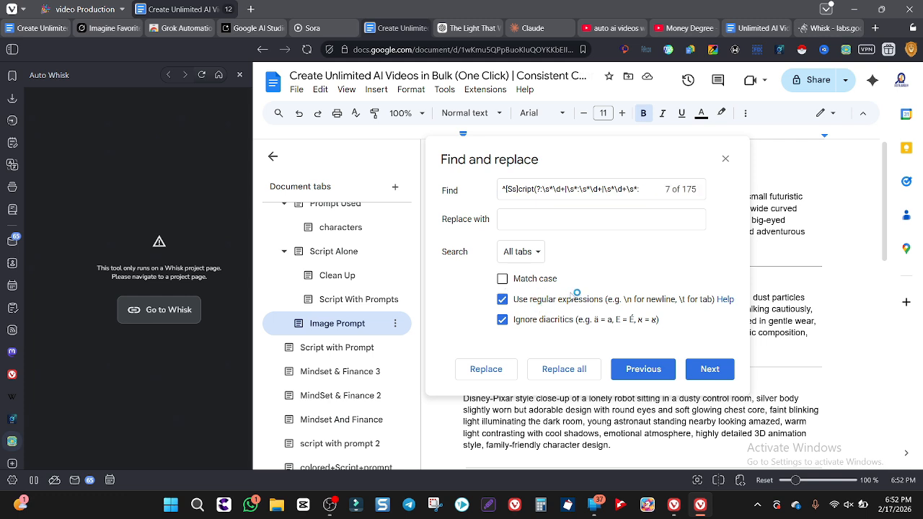
left_click(538, 254)
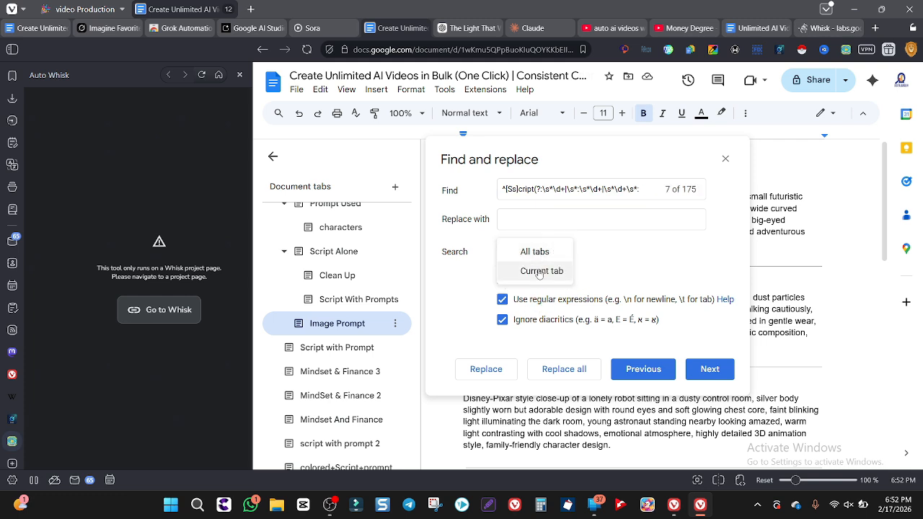
left_click(537, 270)
left_click(573, 368)
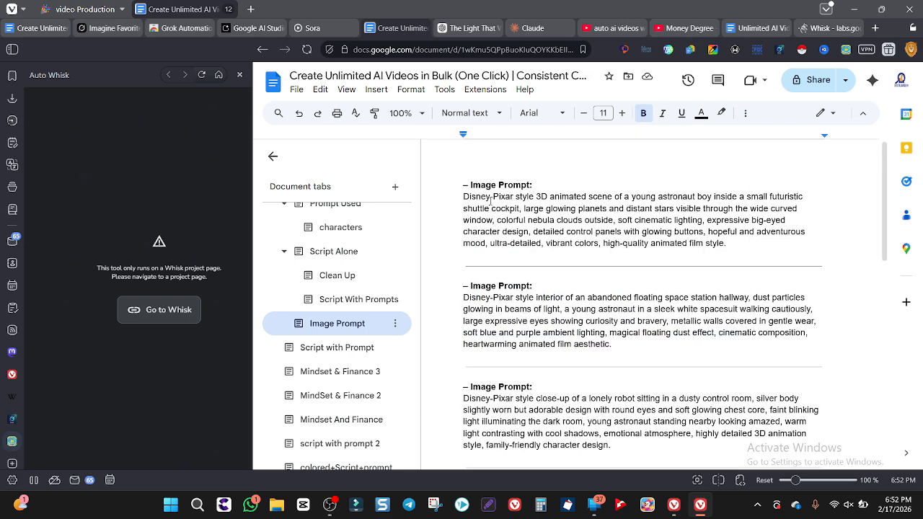
Remove every "– Image Prompt:" heading from the current document tab by replacing all matches with nothing
left_click_drag(532, 186, 462, 183)
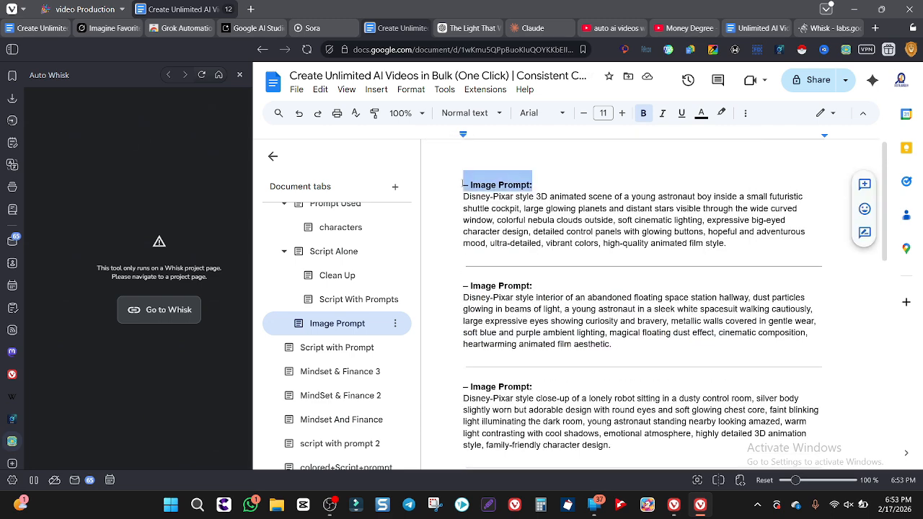
key("ctrl+h")
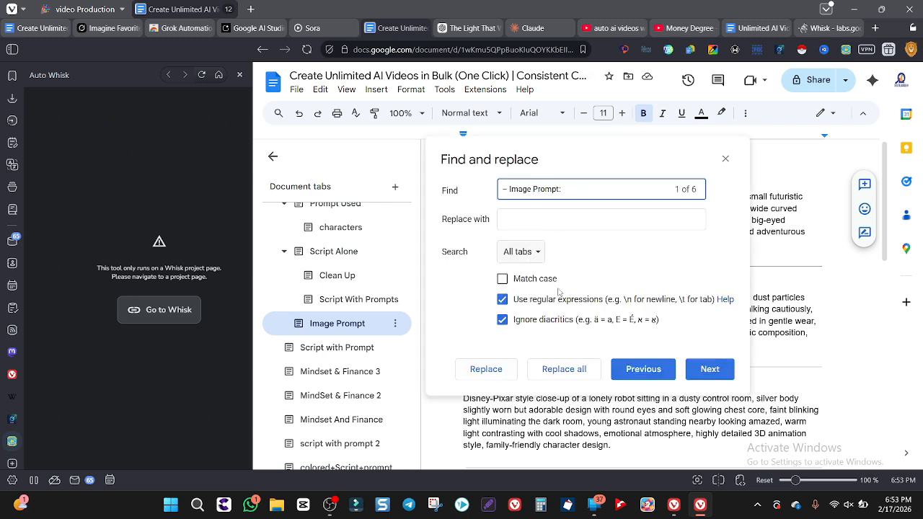
left_click(530, 253)
left_click(541, 271)
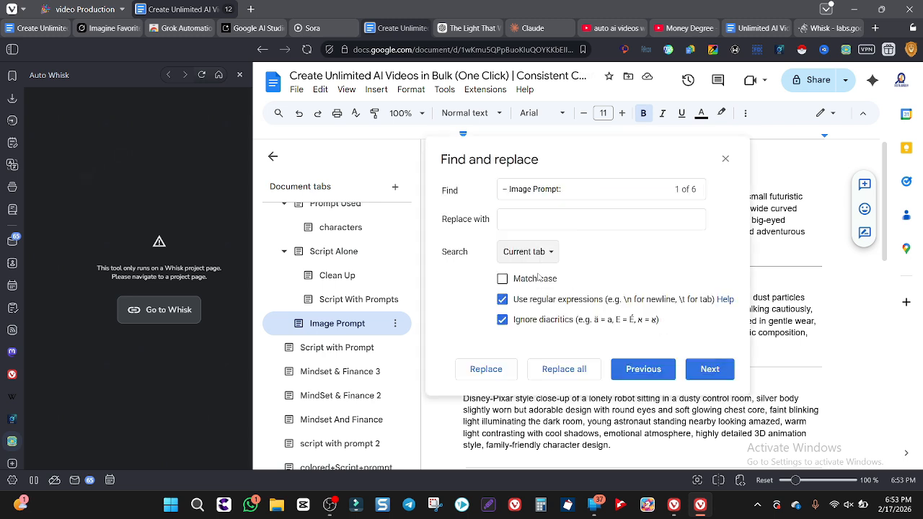
left_click(582, 369)
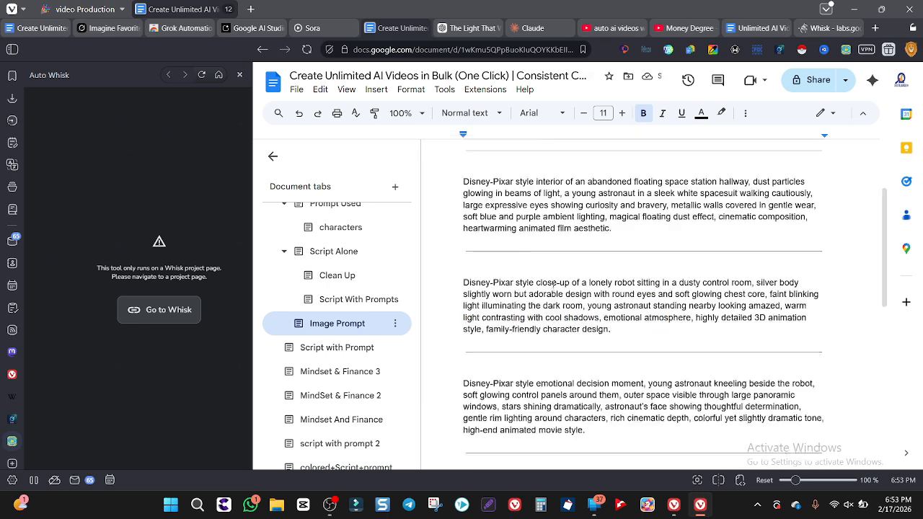
scroll(554, 284, "down", 1)
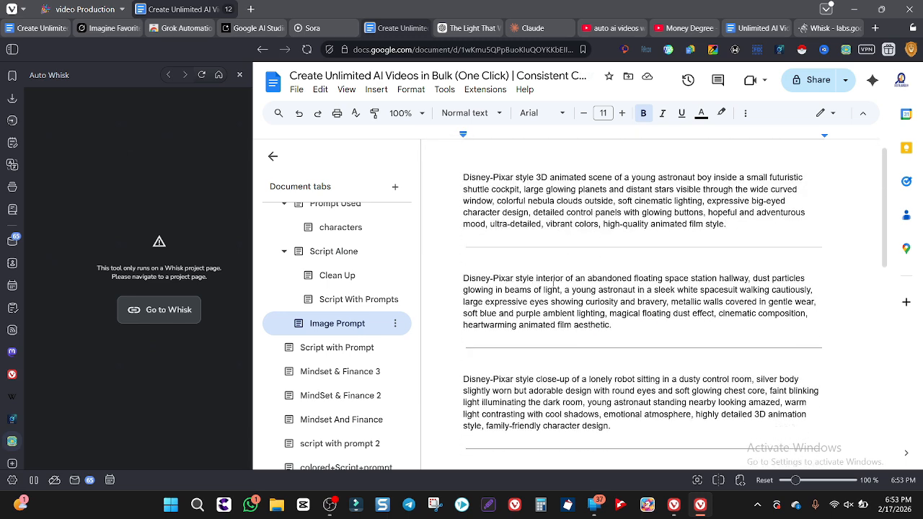
Copy all the cleaned image prompts and paste them into Auto Whisk's prompt list on the Whisk page
key("ctrl+a")
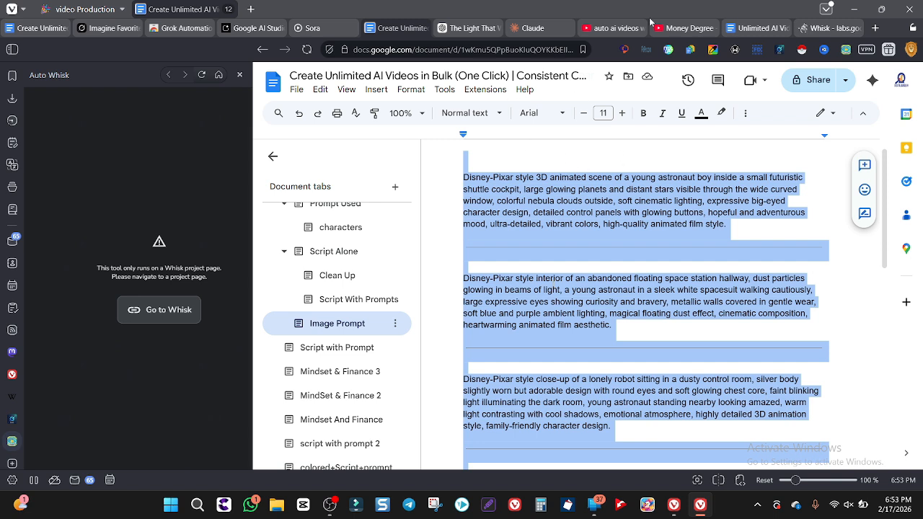
left_click(829, 27)
left_click(168, 273)
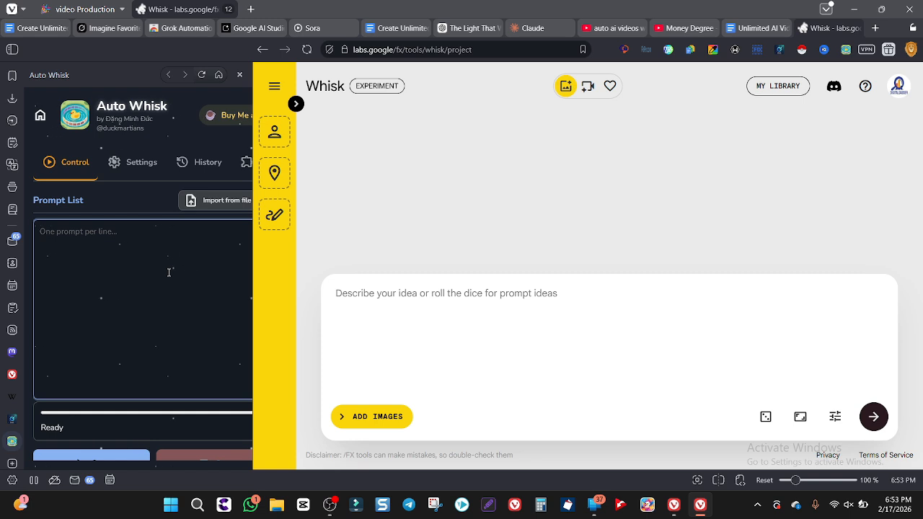
key("ctrl+v")
scroll(168, 273, "up", 10)
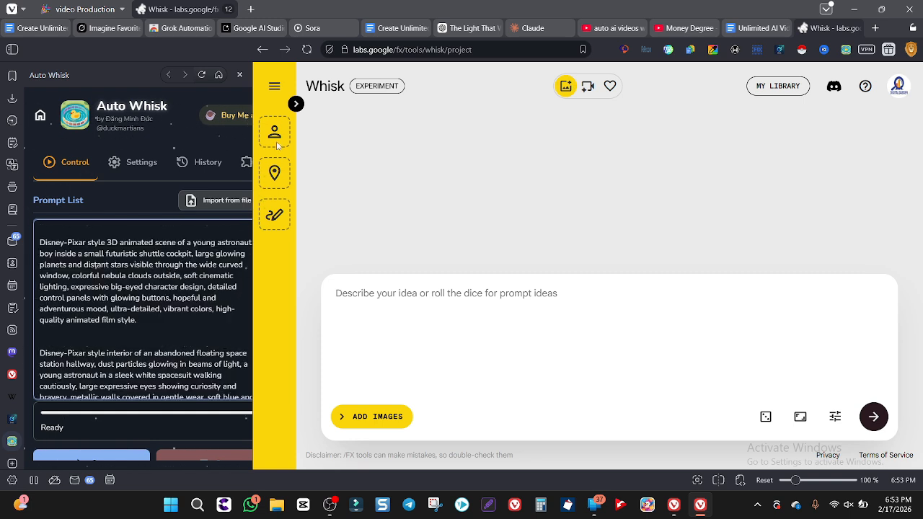
Try to transfer the first astronaut character image from Sora's media library straight into Whisk's subject slot
left_click(471, 29)
left_click(312, 28)
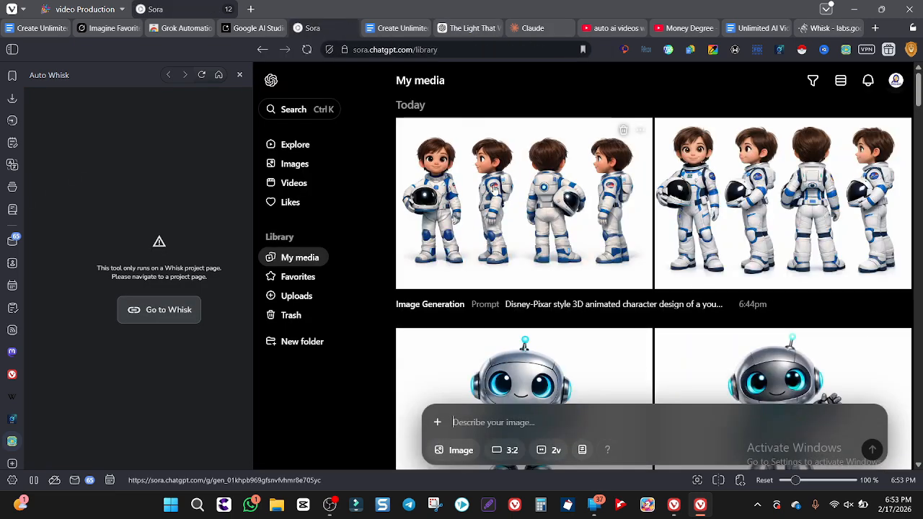
left_click_drag(494, 186, 274, 130)
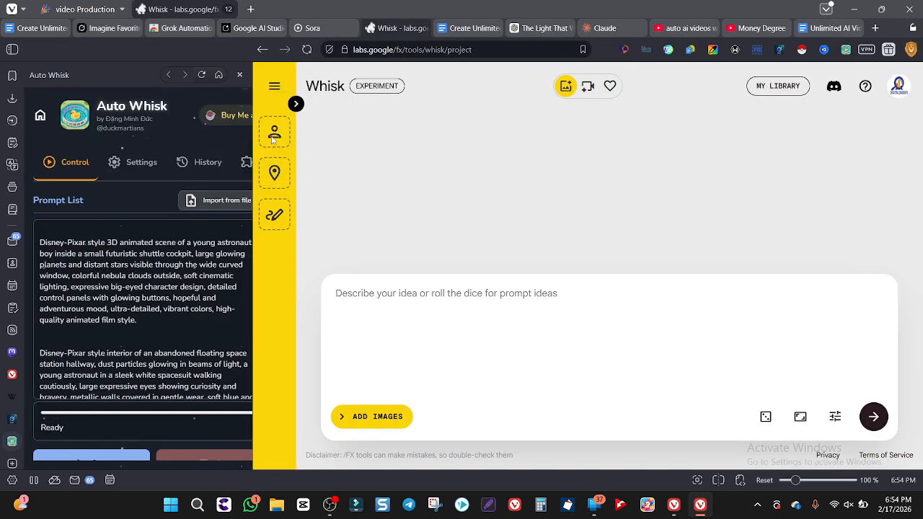
Save the first astronaut character image from Sora and add it and the saved robot image as subjects in Whisk
left_click(315, 29)
right_click(498, 197)
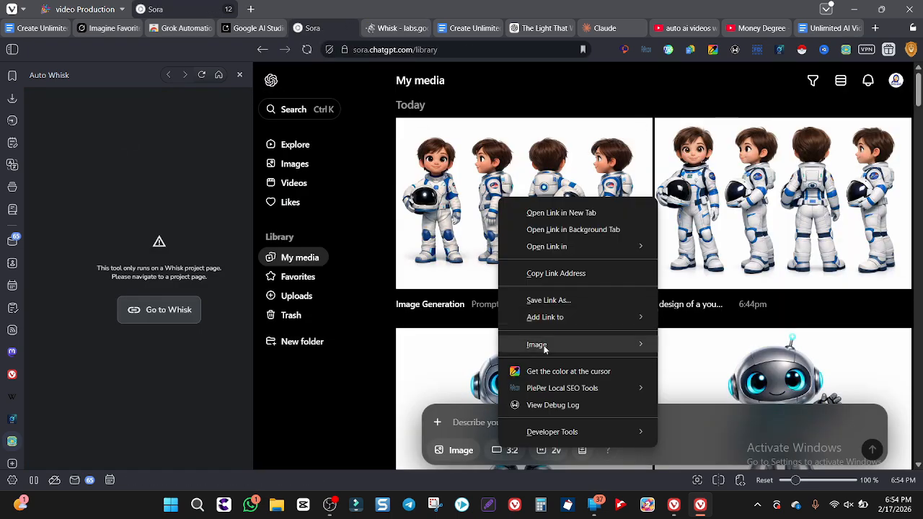
mouse_move(623, 344)
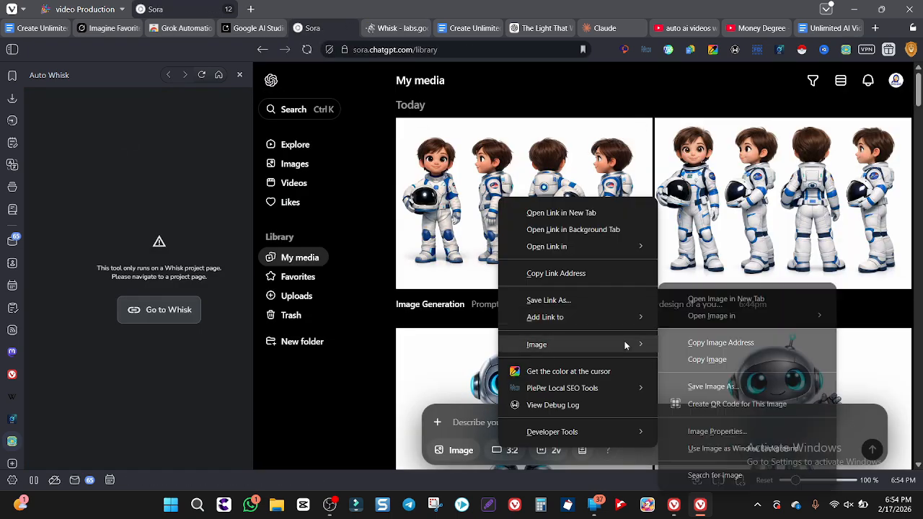
left_click(722, 387)
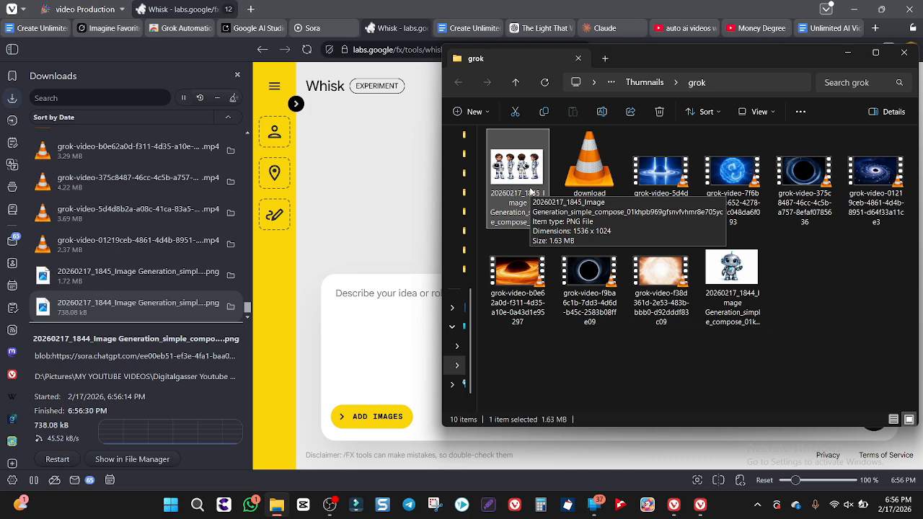
left_click_drag(523, 193, 278, 142)
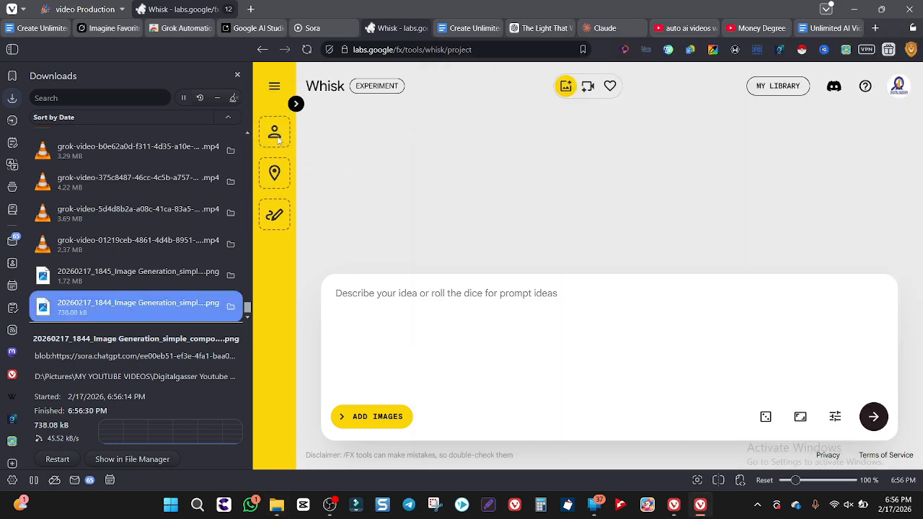
left_click_drag(733, 278, 275, 150)
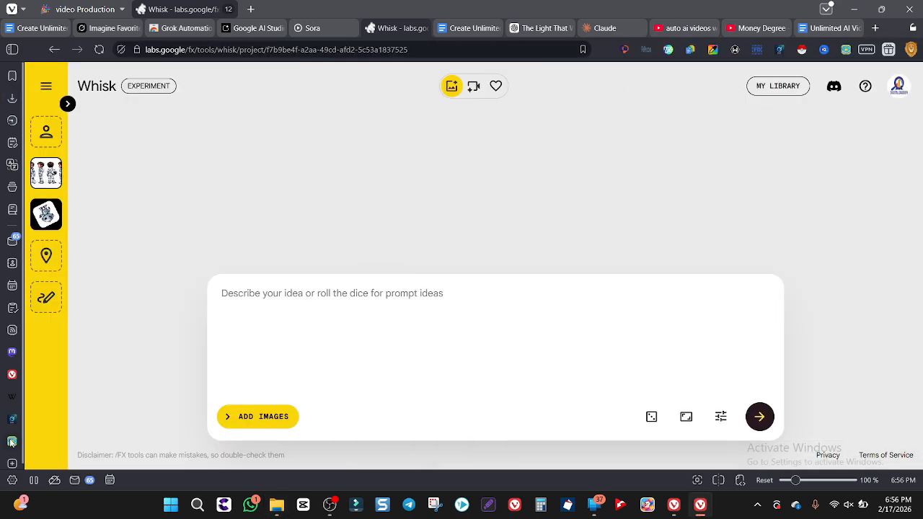
Choose the Thumnails folder as Vivaldi's download location and close the browser settings
left_click(11, 482)
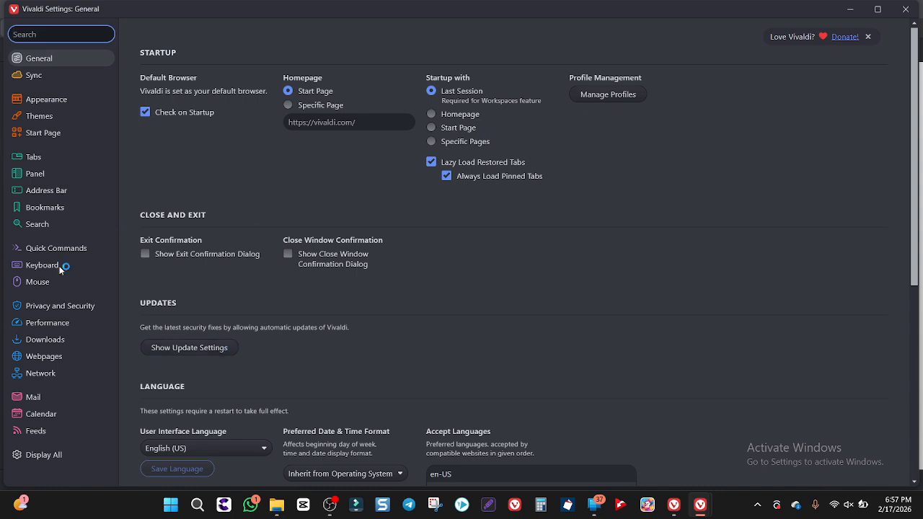
left_click(44, 342)
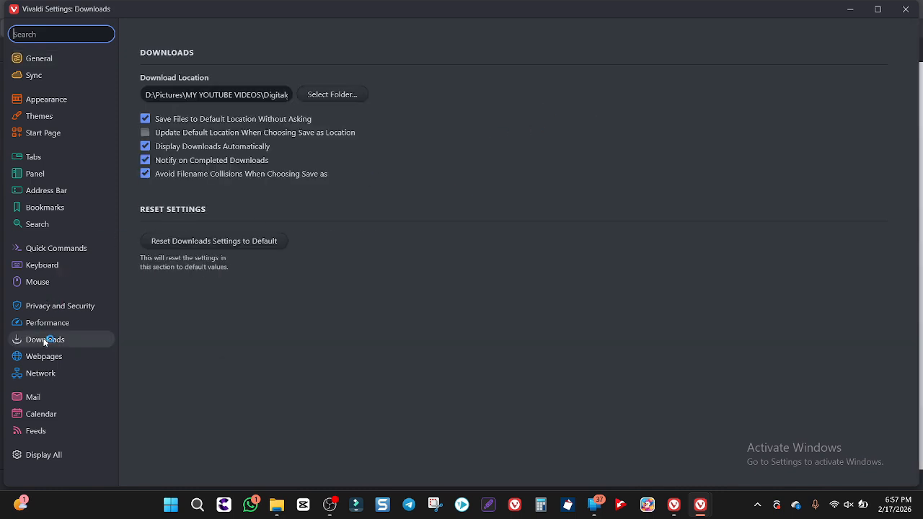
left_click(330, 95)
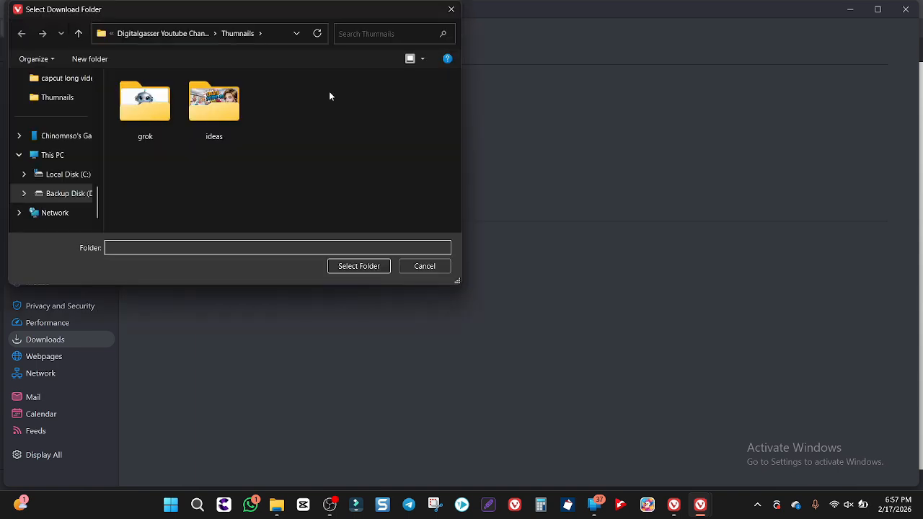
left_click(190, 166)
left_click(356, 267)
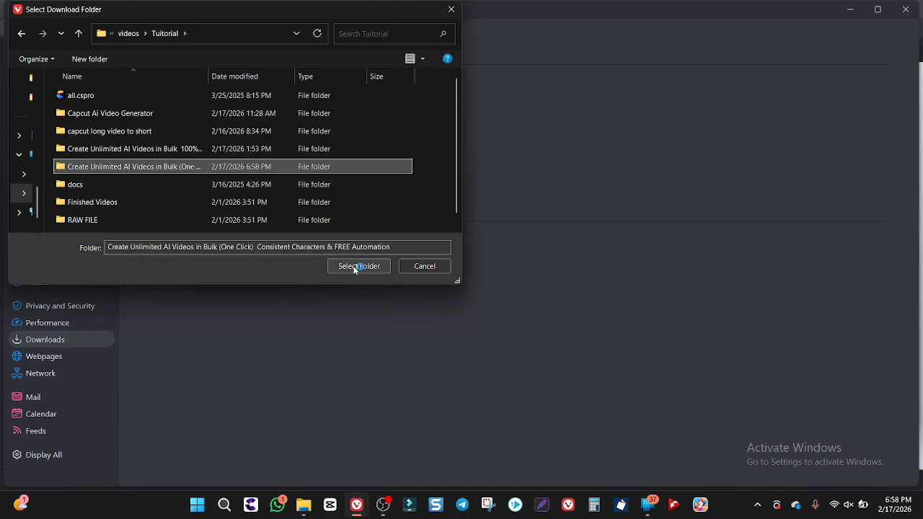
left_click(907, 18)
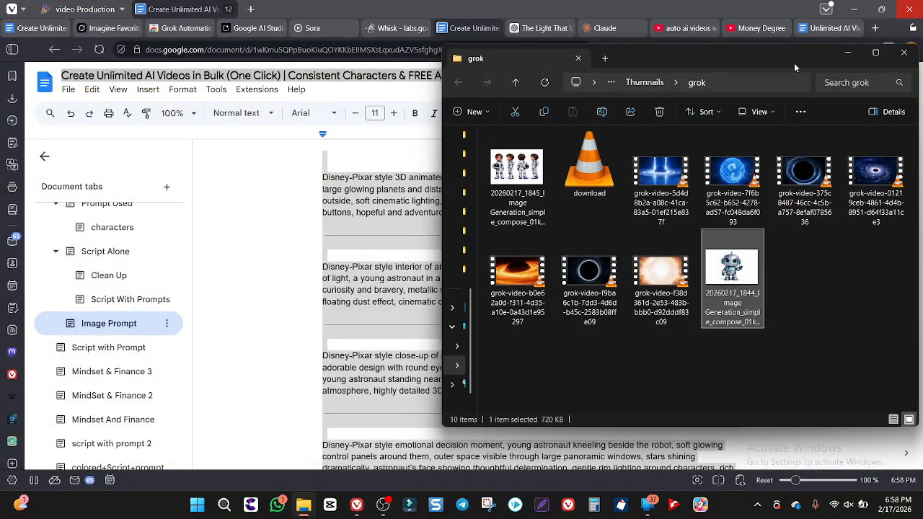
Set Whisk's aspect ratio to 16:9 landscape and start Auto Whisk's bulk generation of the listed image prompts
left_click(848, 53)
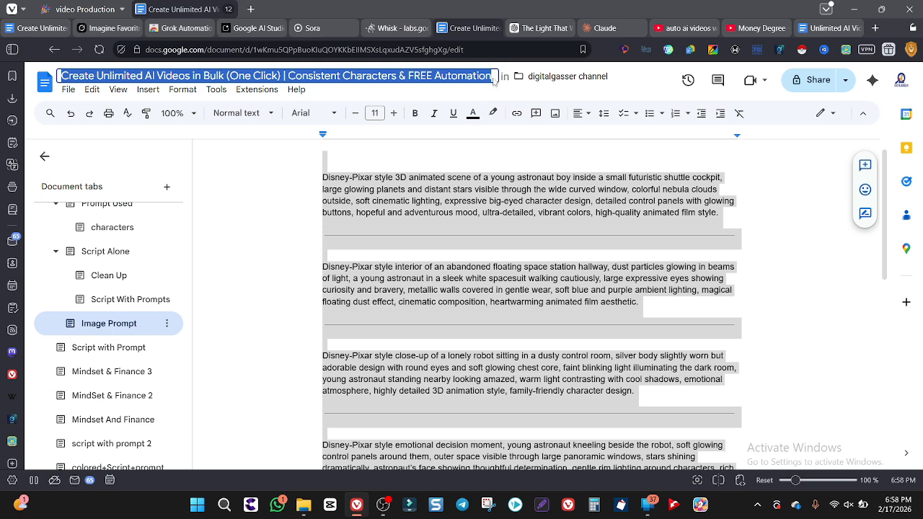
left_click(397, 28)
scroll(181, 334, "down", 5)
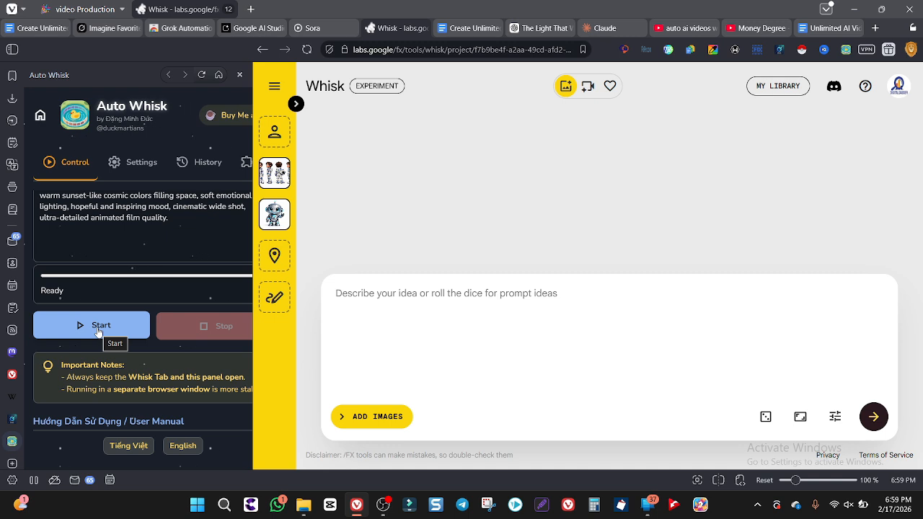
left_click(801, 418)
left_click(850, 358)
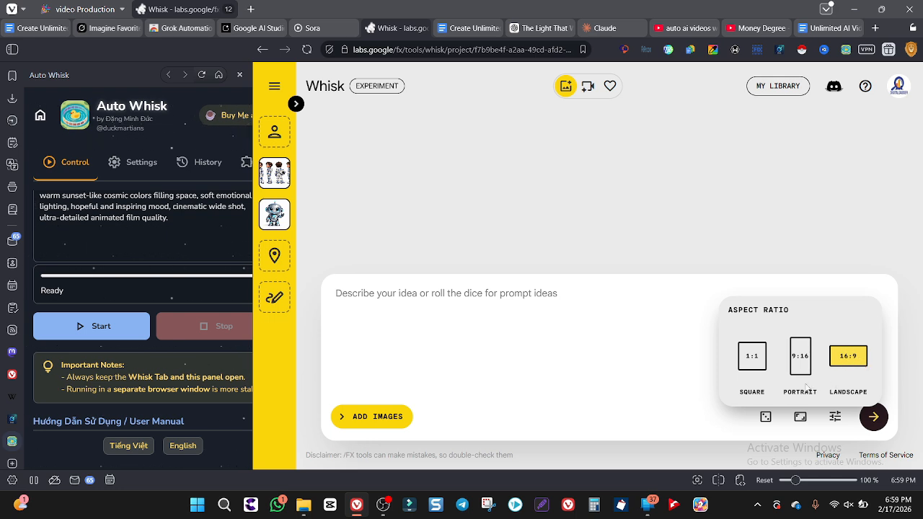
left_click(614, 419)
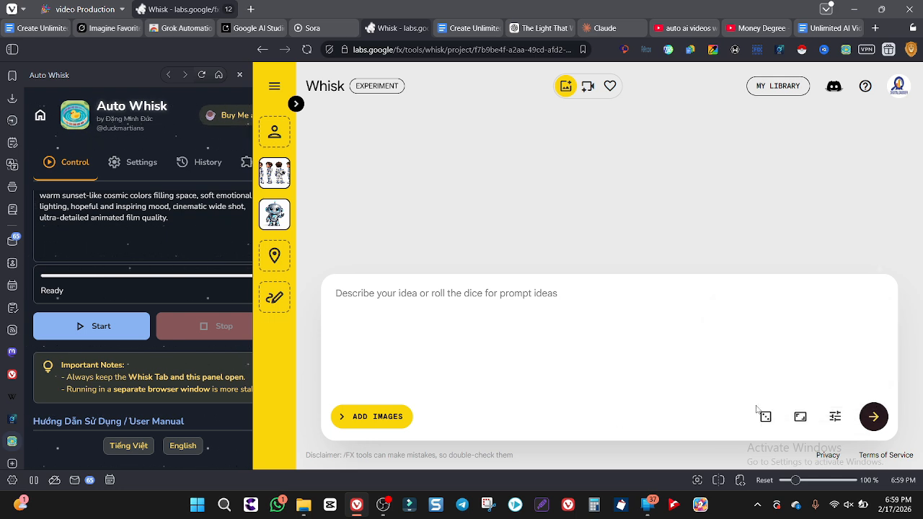
left_click(96, 326)
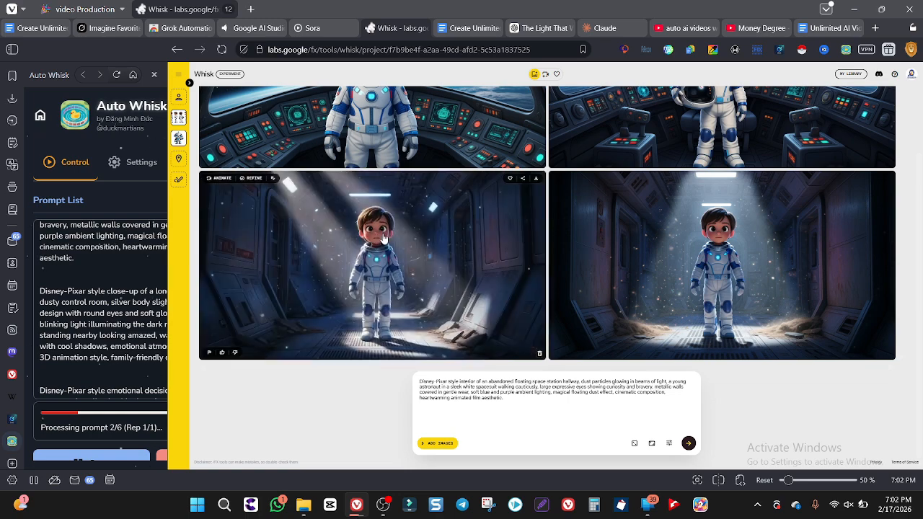
left_click(460, 28)
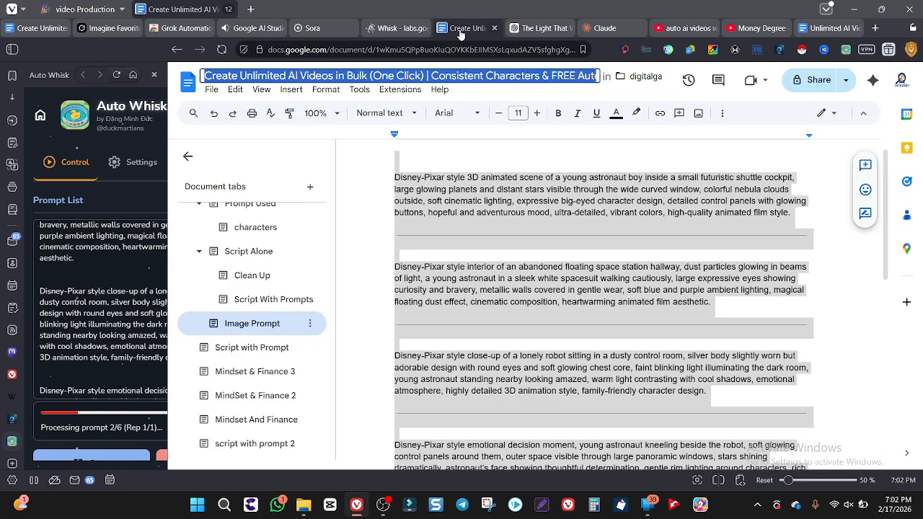
left_click(393, 189)
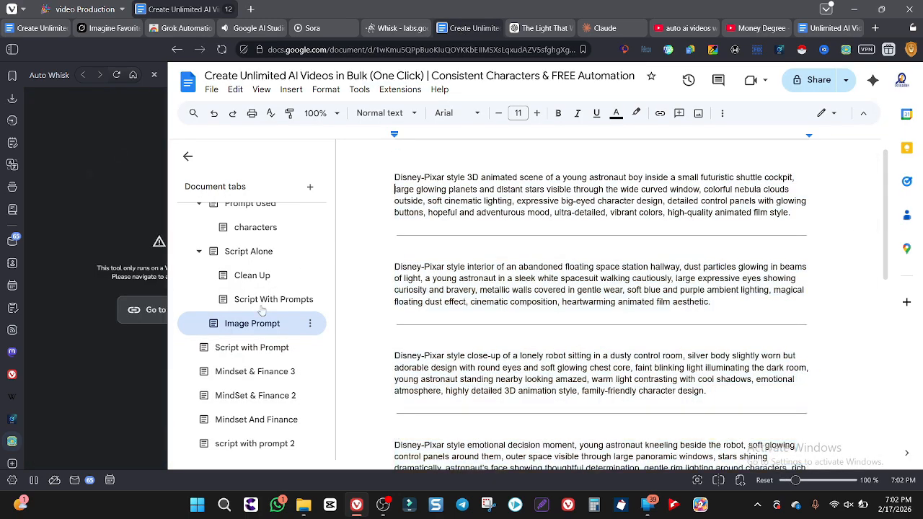
scroll(261, 309, "up", 1)
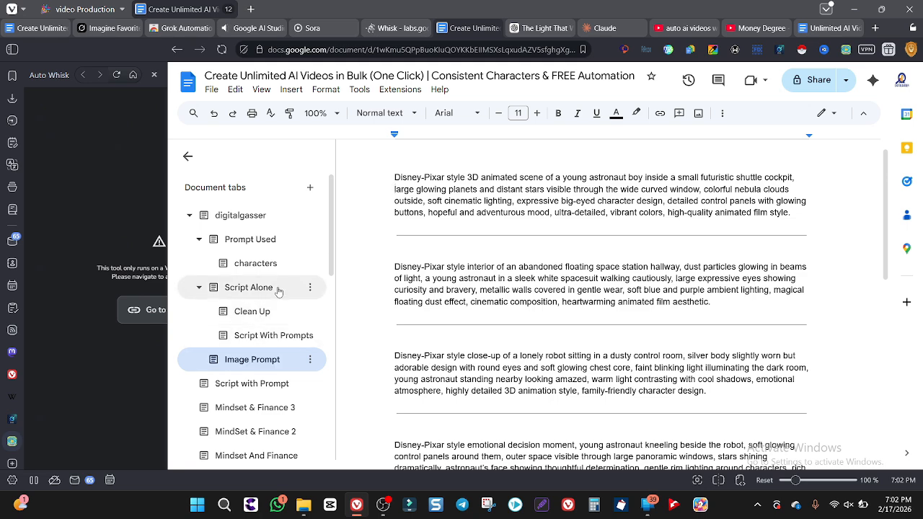
scroll(279, 292, "down", 1)
scroll(279, 292, "down", 1)
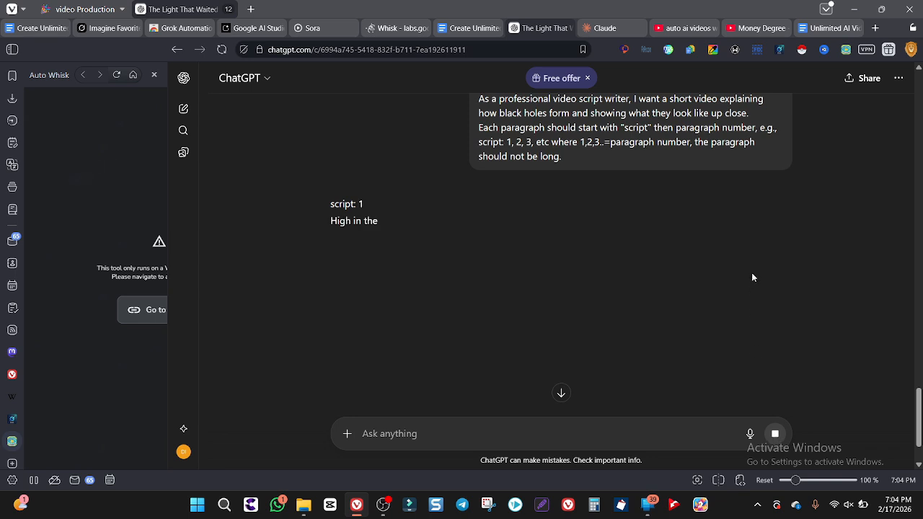
Review the full black hole script in ChatGPT, copy the response and return to the Google Docs document
scroll(751, 274, "up", 2)
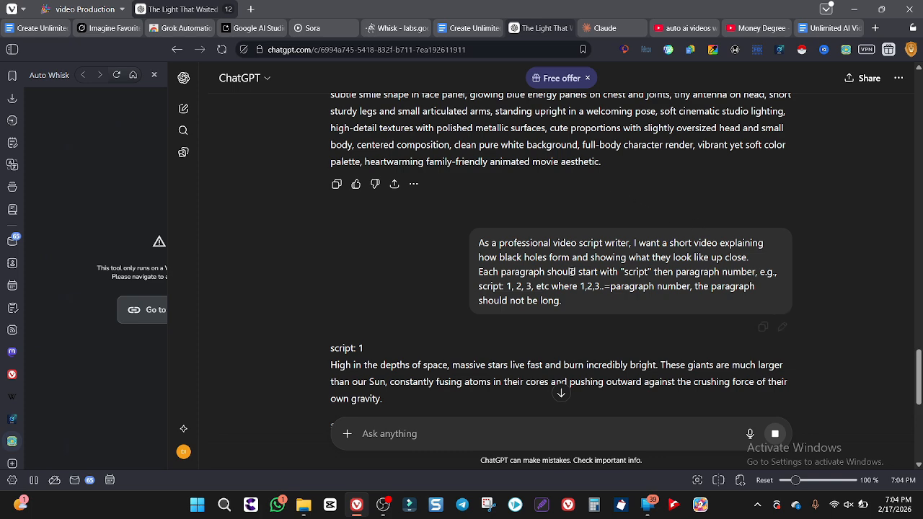
scroll(567, 283, "down", 1)
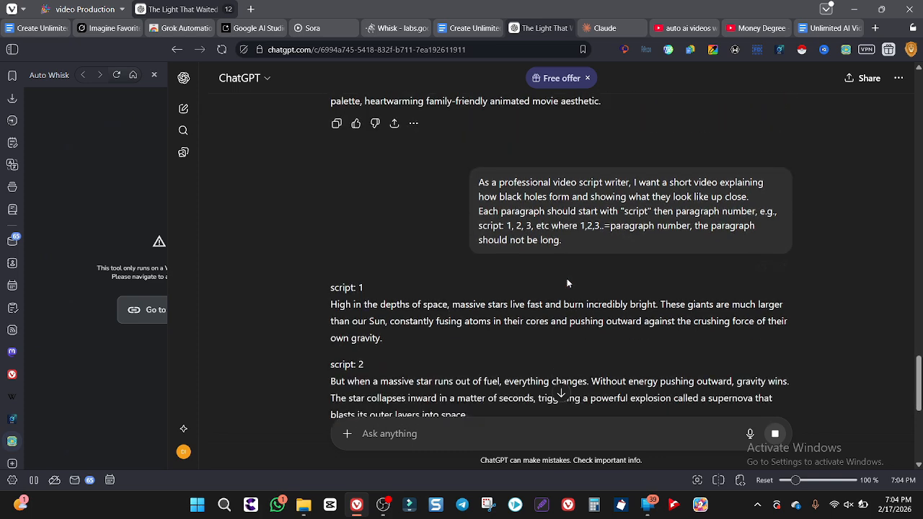
scroll(567, 283, "down", 6)
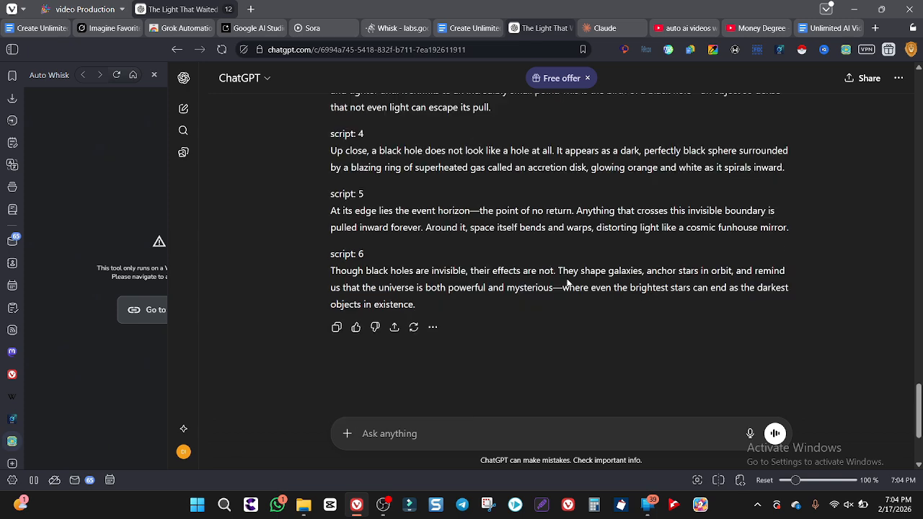
scroll(566, 283, "up", 3)
scroll(567, 279, "up", 3)
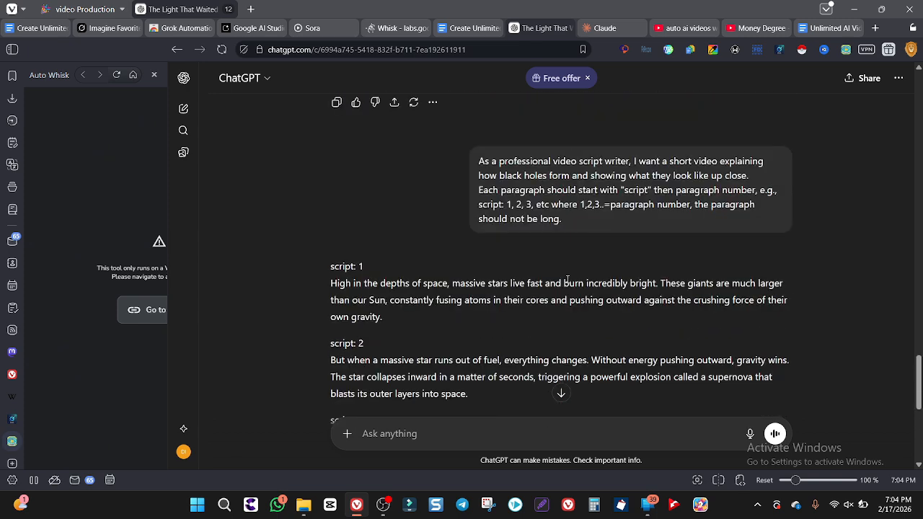
scroll(567, 278, "down", 3)
scroll(566, 278, "down", 3)
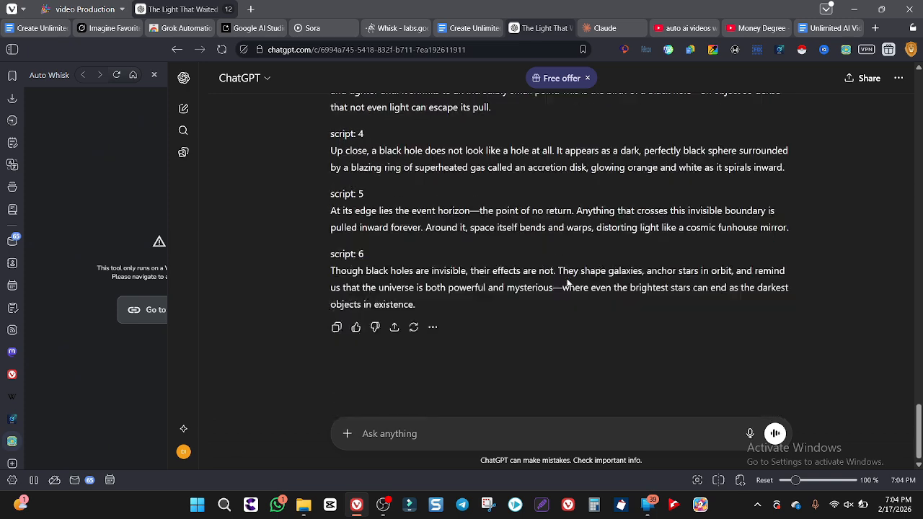
left_click(336, 327)
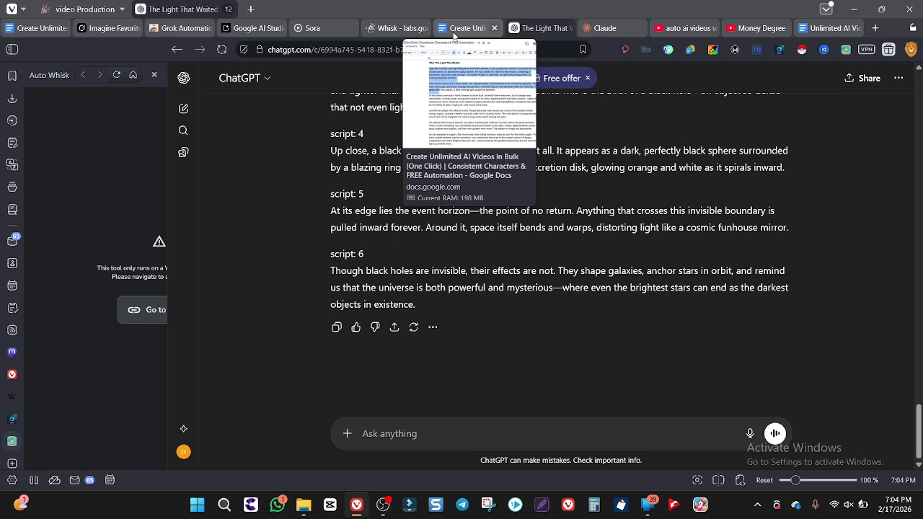
left_click(453, 33)
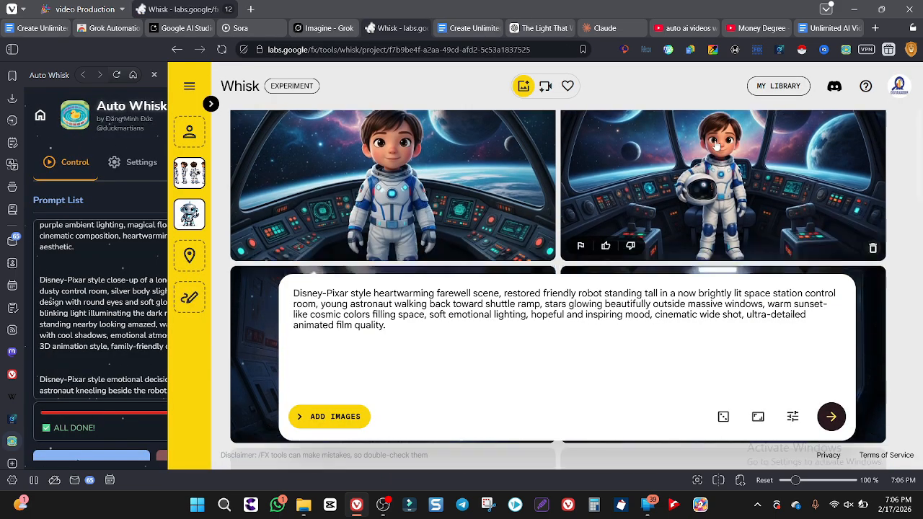
Examine the generated scene images in Whisk, checking that the astronaut and robot look consistent across them
scroll(716, 147, "down", 3)
scroll(717, 147, "down", 10)
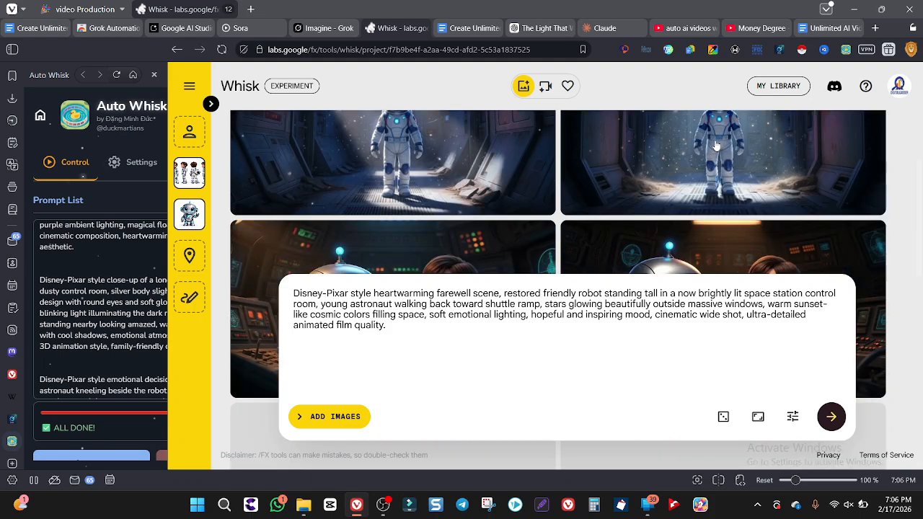
scroll(716, 146, "down", 8)
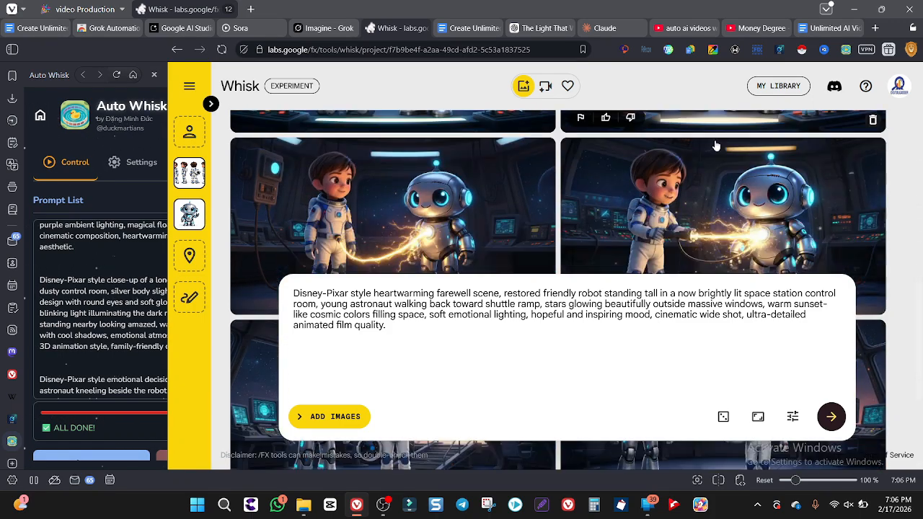
scroll(716, 146, "up", 10)
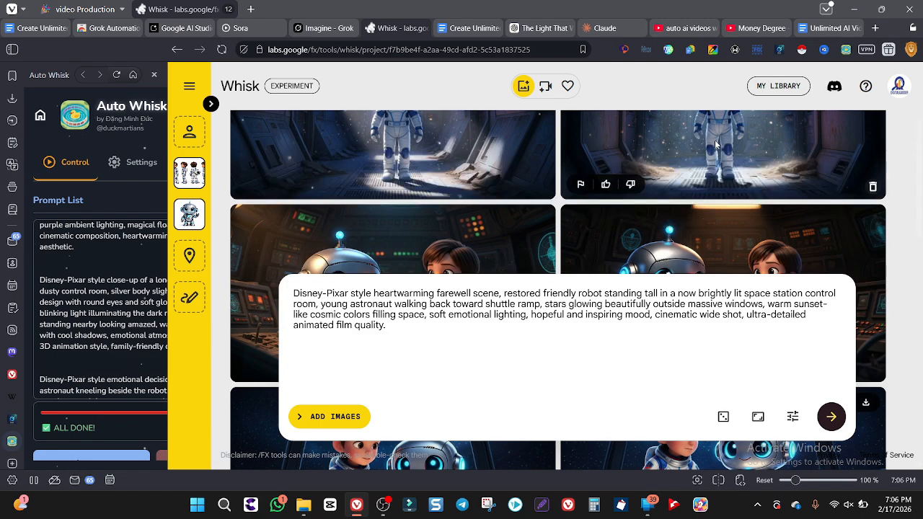
scroll(716, 147, "up", 5)
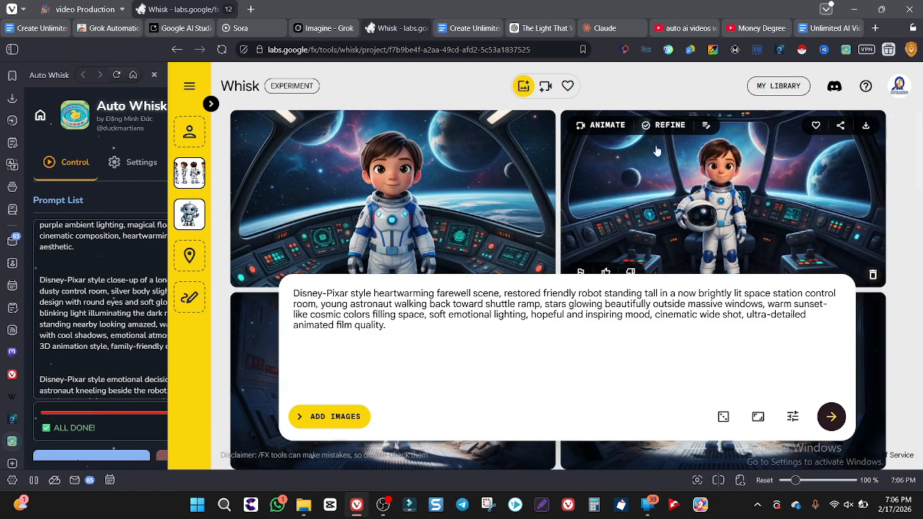
scroll(657, 151, "down", 2)
scroll(649, 165, "up", 2)
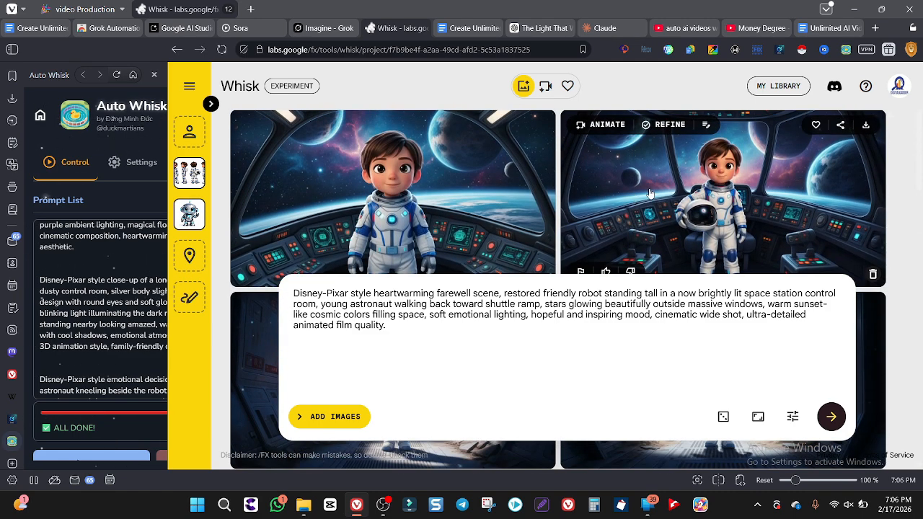
Copy the cockpit image of the astronaut holding his helmet from Whisk and paste it into Grok Imagine
right_click(650, 193)
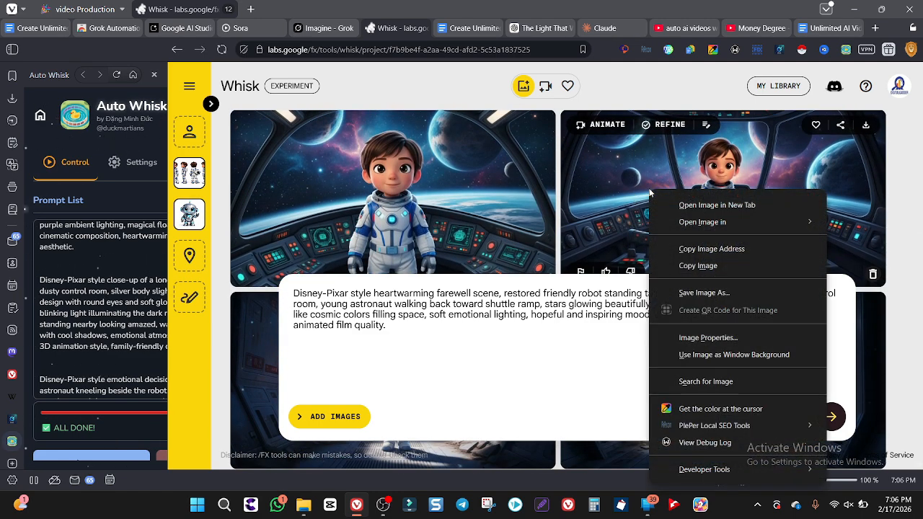
left_click(698, 267)
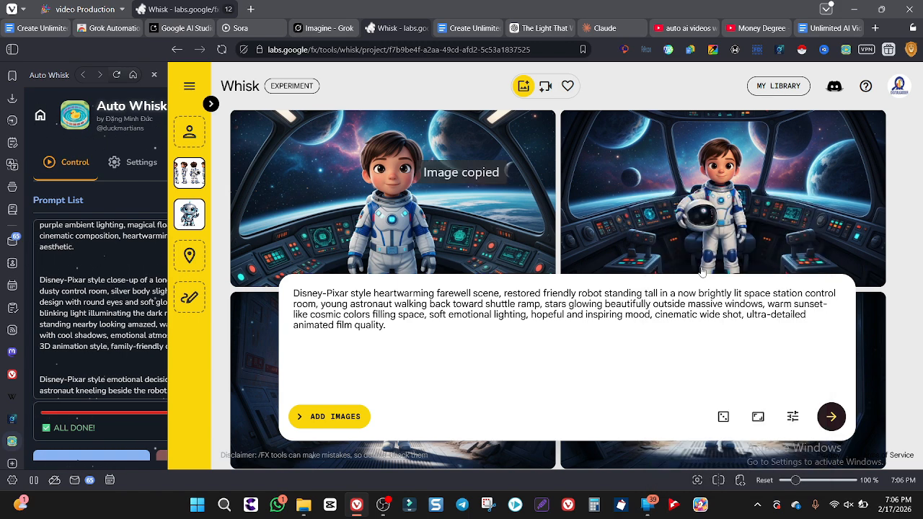
left_click(324, 29)
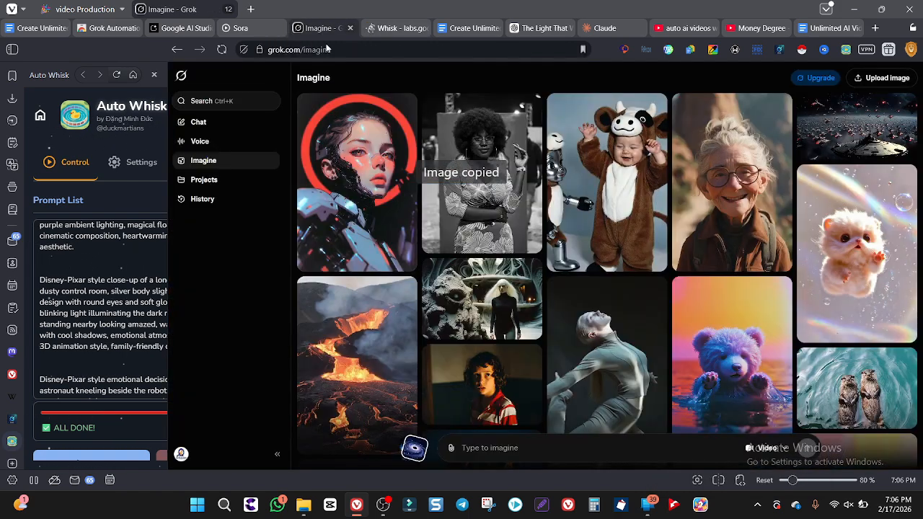
left_click(516, 445)
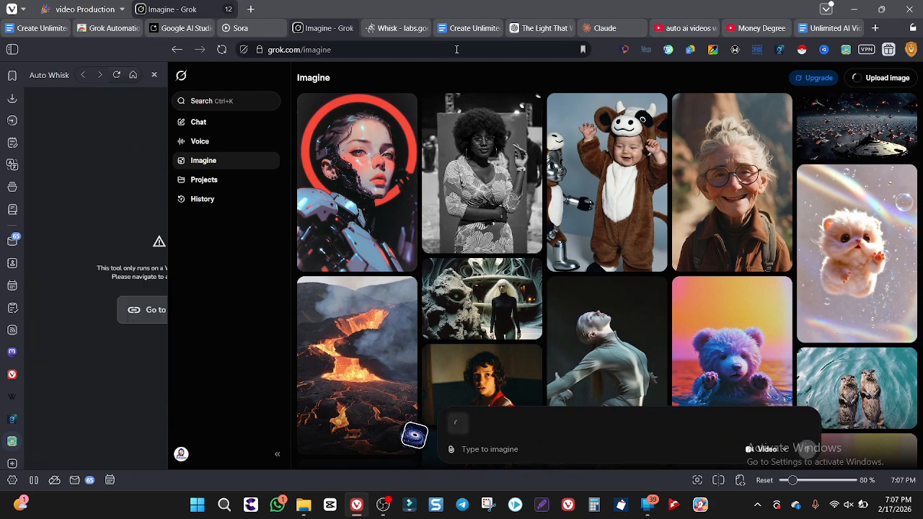
Copy the script 1 paragraph from the Video Prompt document tab and paste it as the astronaut image's video prompt in Grok
left_click(465, 28)
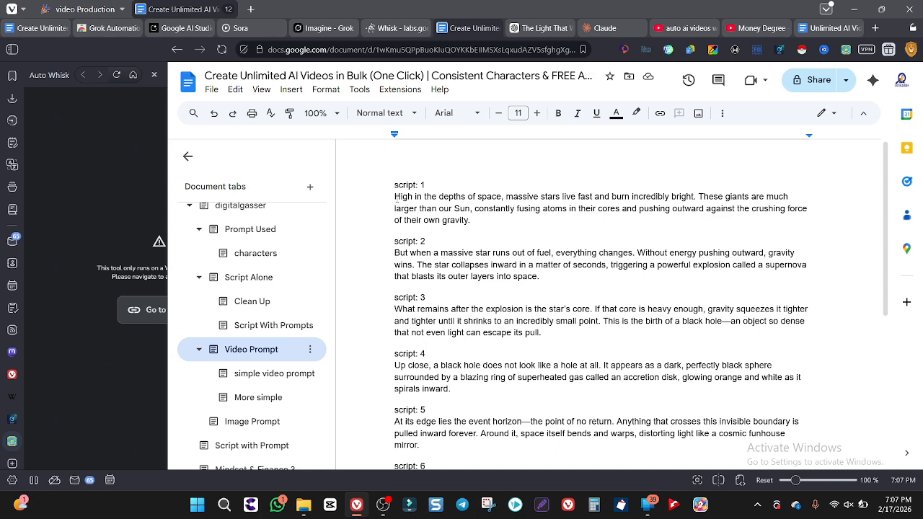
left_click_drag(395, 196, 477, 224)
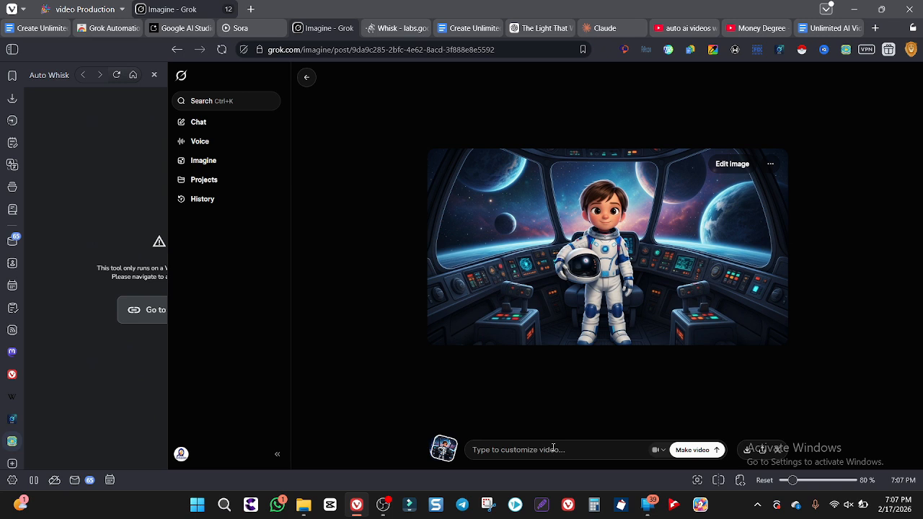
key("ctrl+v")
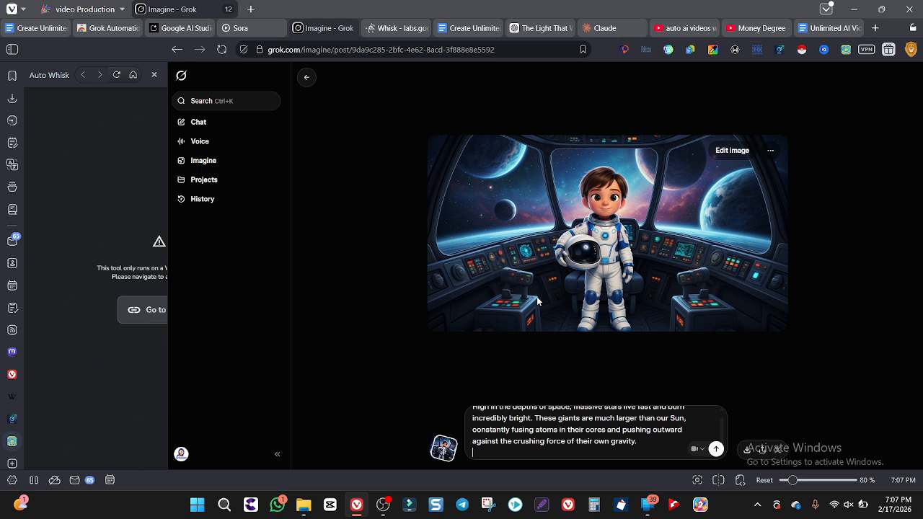
Check the automatic video generation option in Grok's Behavior settings and generate the astronaut video from the script 1 prompt
left_click(181, 454)
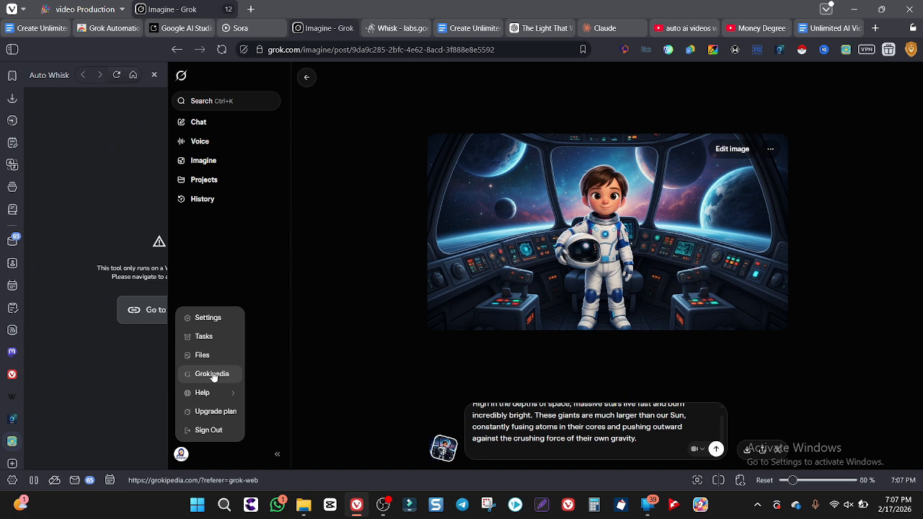
left_click(214, 317)
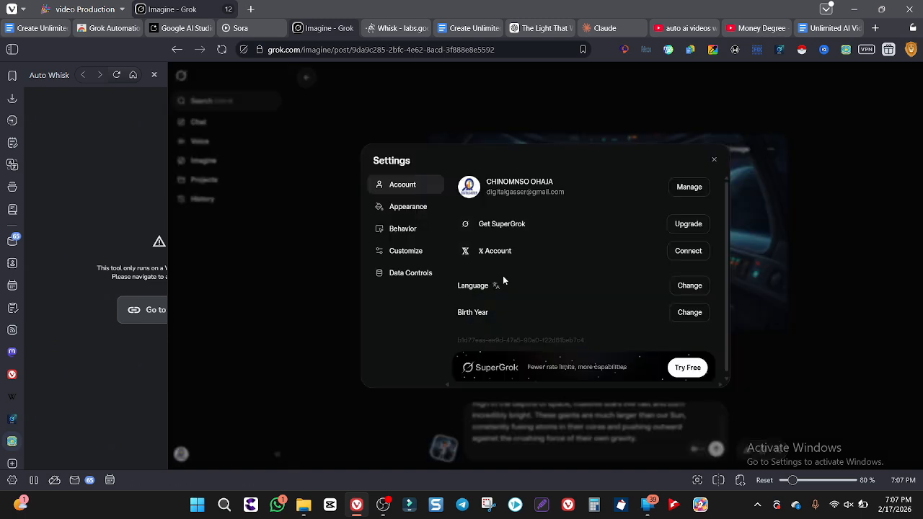
left_click(402, 229)
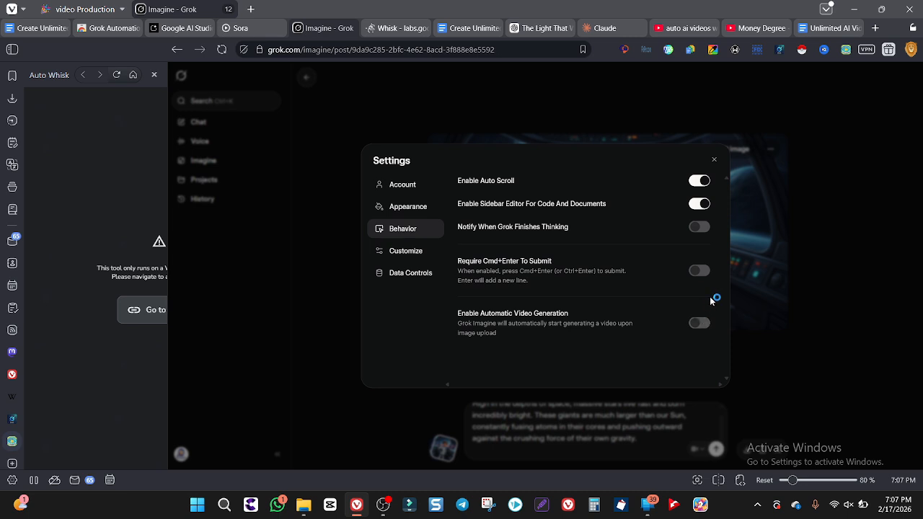
left_click(715, 161)
scroll(499, 431, "up", 1)
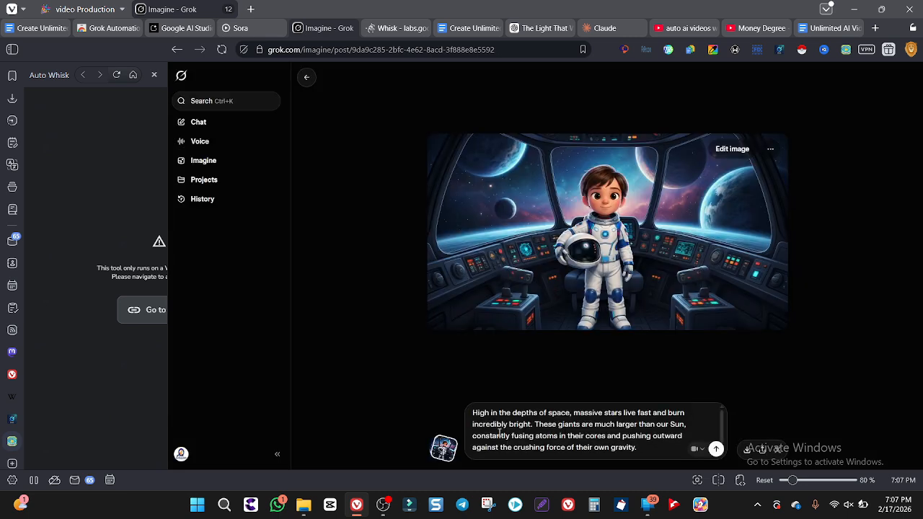
left_click(716, 448)
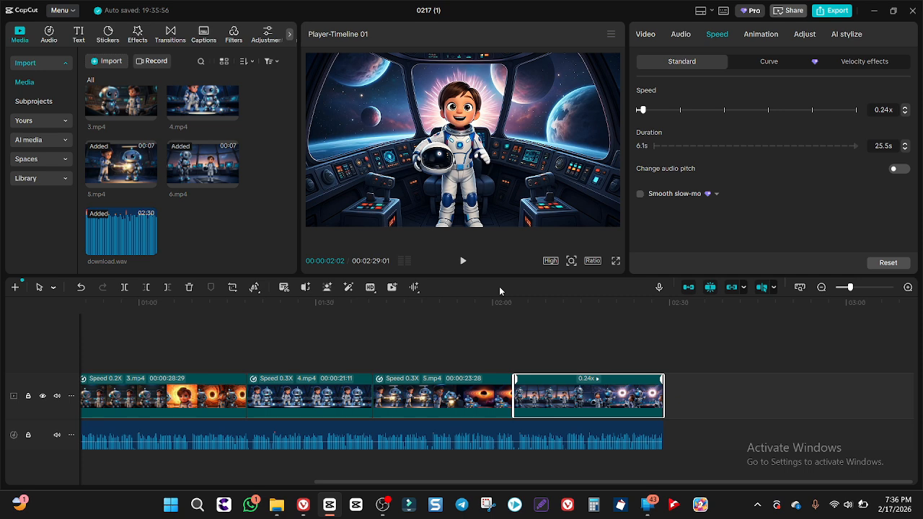
Play the assembled video timeline in full screen in CapCut
left_click(616, 261)
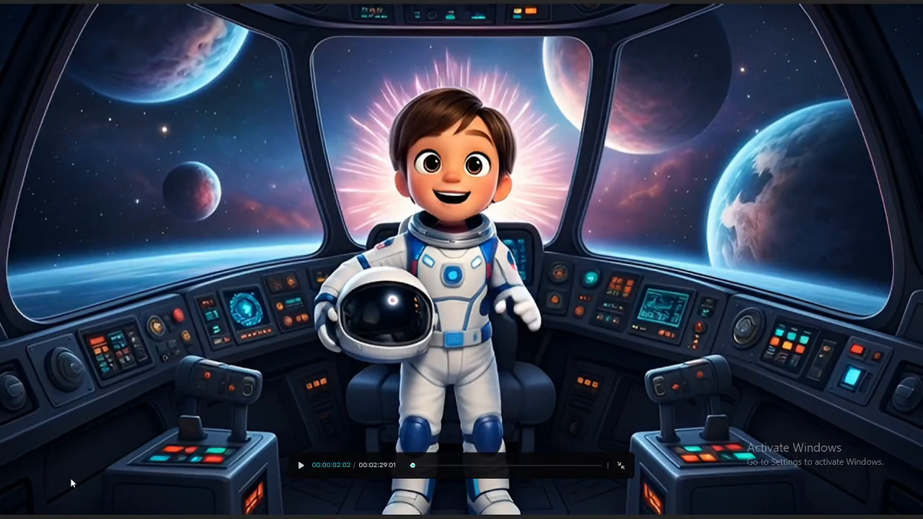
key("space")
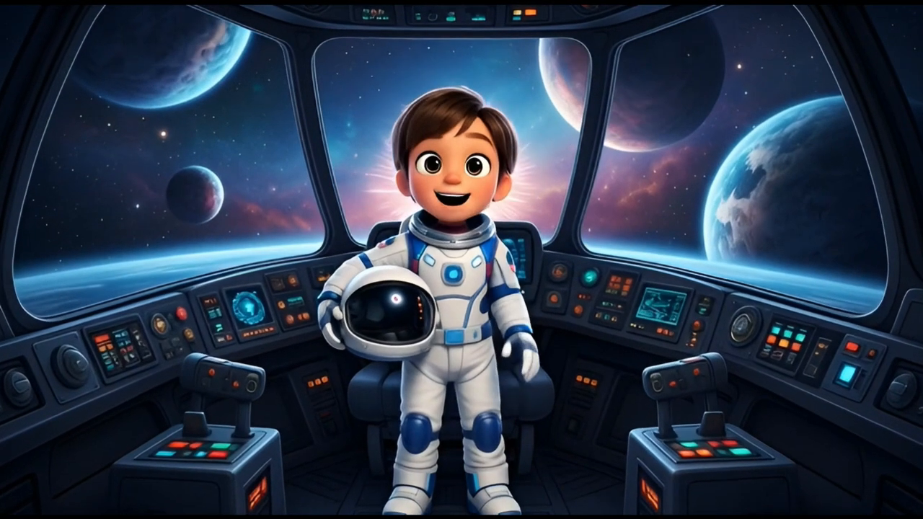